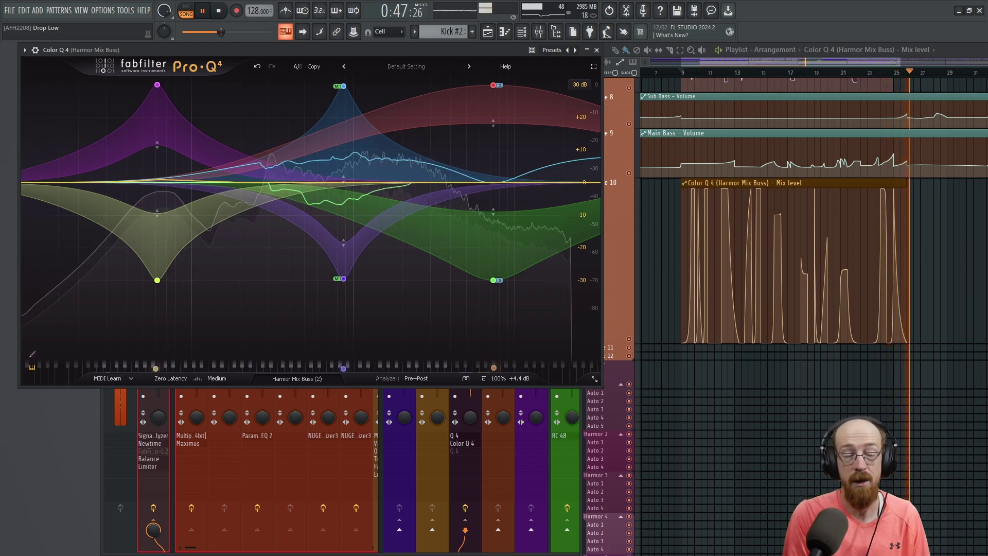
# Step: Check the Color Q 4 automation in the playlist, then bring the Color Q 4 window back to front
pyautogui.click(865, 65)
pyautogui.scroll(-3, 866, 66)
pyautogui.scroll(5, 826, 277)
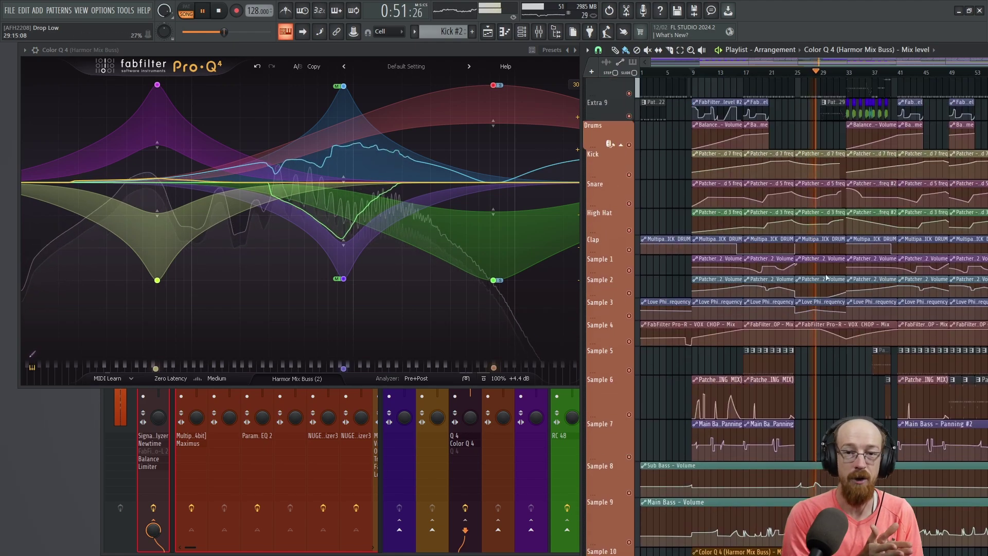
pyautogui.click(511, 53)
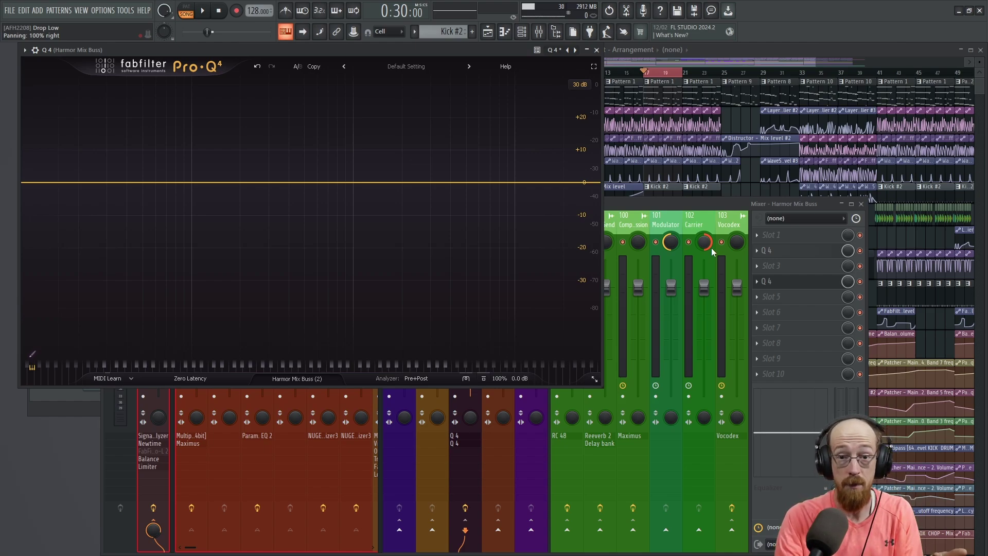
# Step: Solo the Harmor Mix Buss in the mixer, play and stop it, then return to the empty Pro-Q 4
pyautogui.click(699, 203)
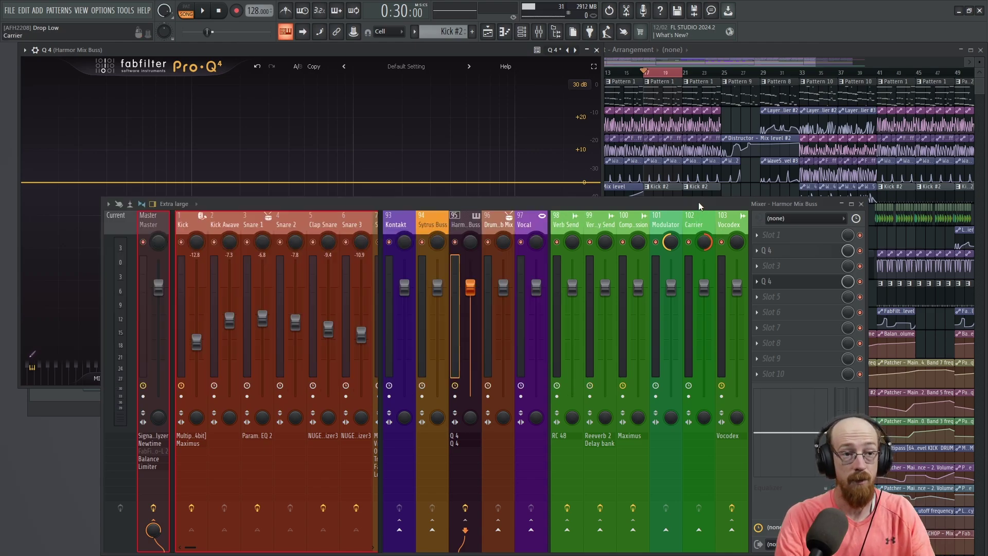
pyautogui.rightClick(455, 244)
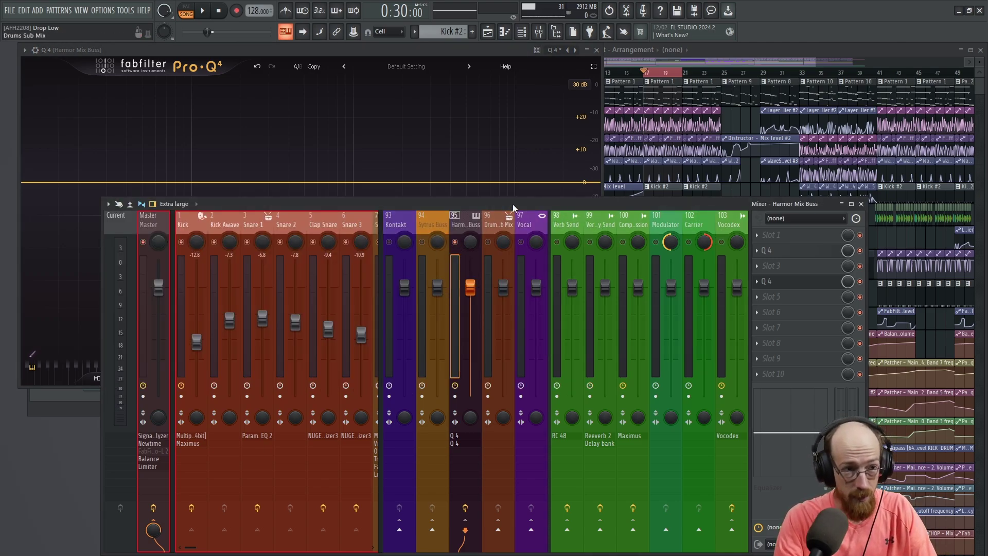
pyautogui.press('space')
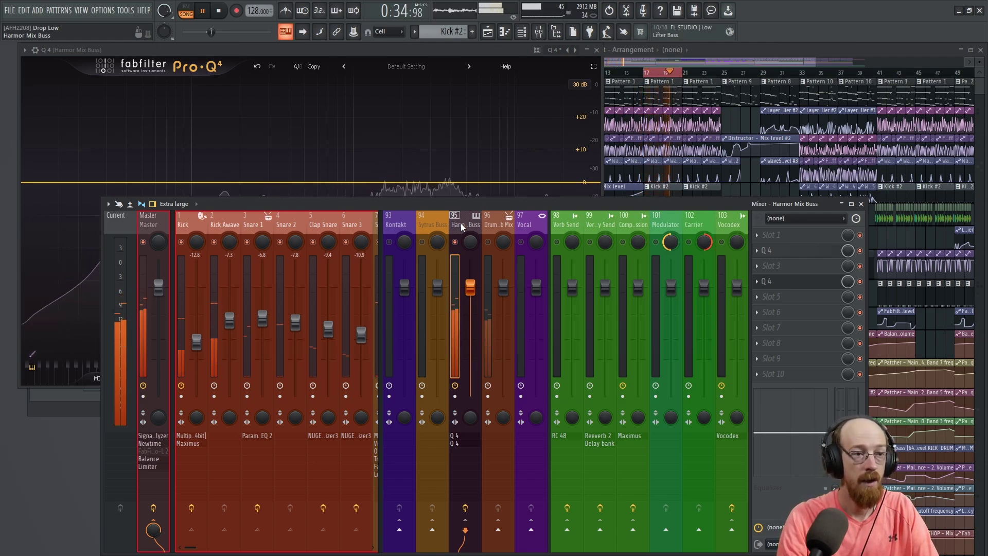
pyautogui.press('space')
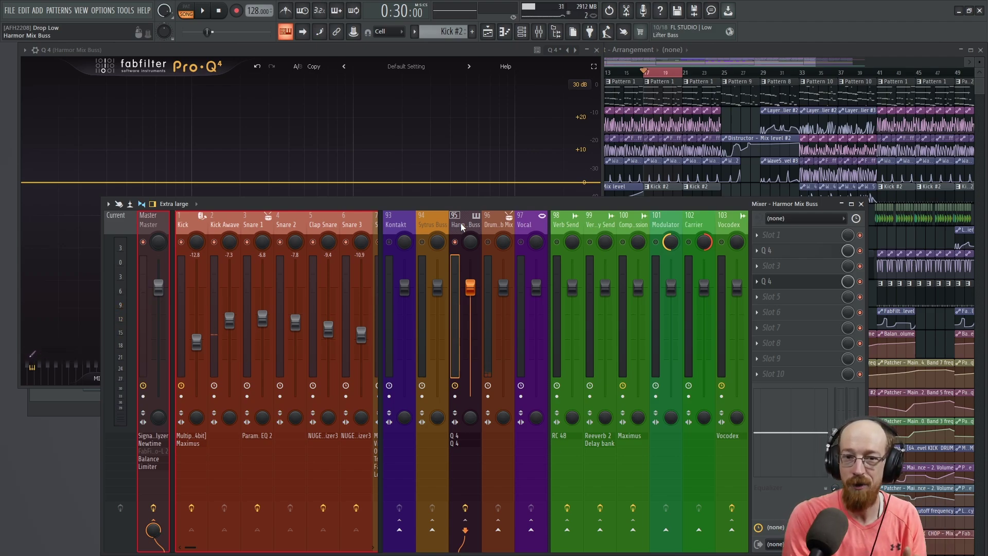
pyautogui.click(469, 49)
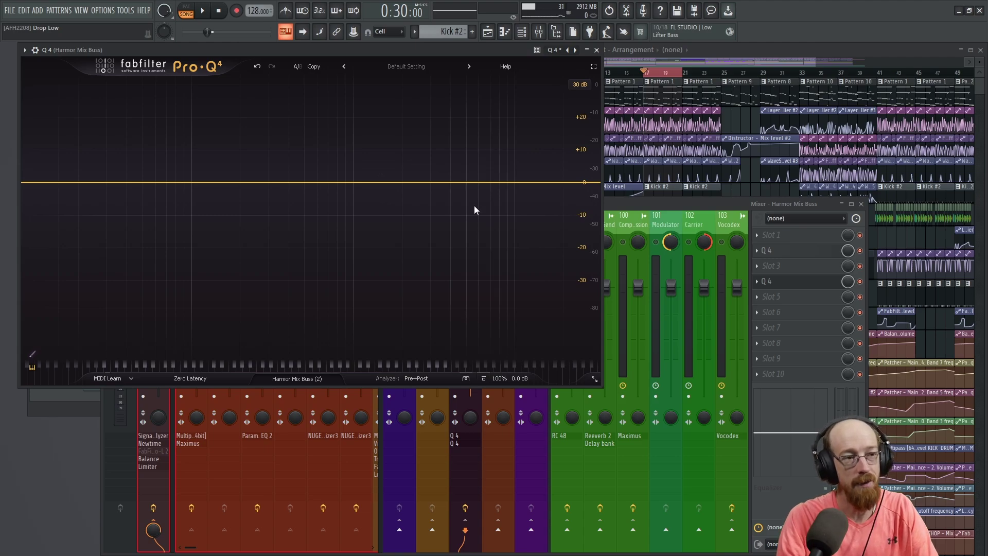
# Step: Add three bell bands, placing the low one near 61 Hz and the middle one in the mids
pyautogui.click(492, 135)
pyautogui.click(270, 125)
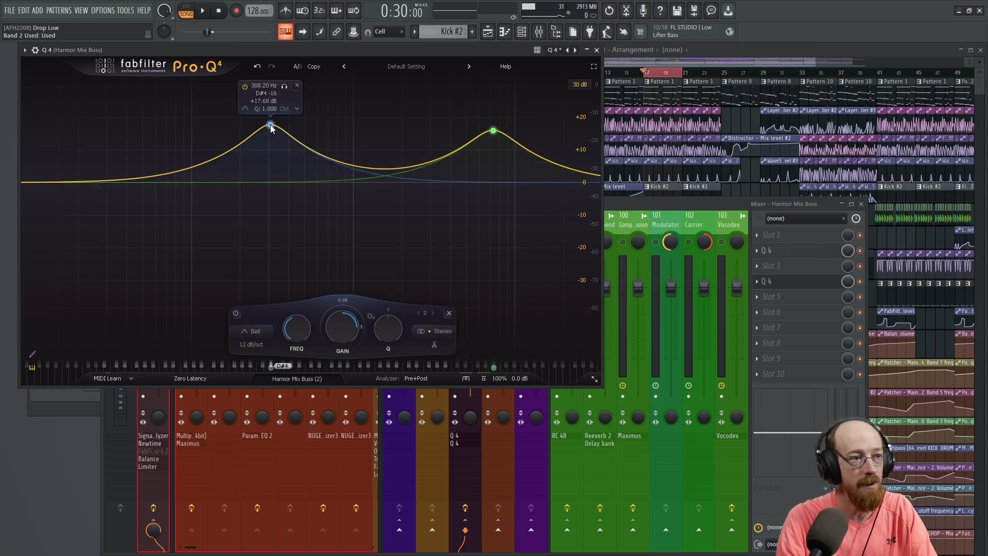
pyautogui.click(168, 128)
pyautogui.moveTo(270, 125)
pyautogui.mouseDown()
pyautogui.moveTo(324, 134)
pyautogui.moveTo(279, 131)
pyautogui.mouseUp()
pyautogui.scroll(-5, 319, 132)
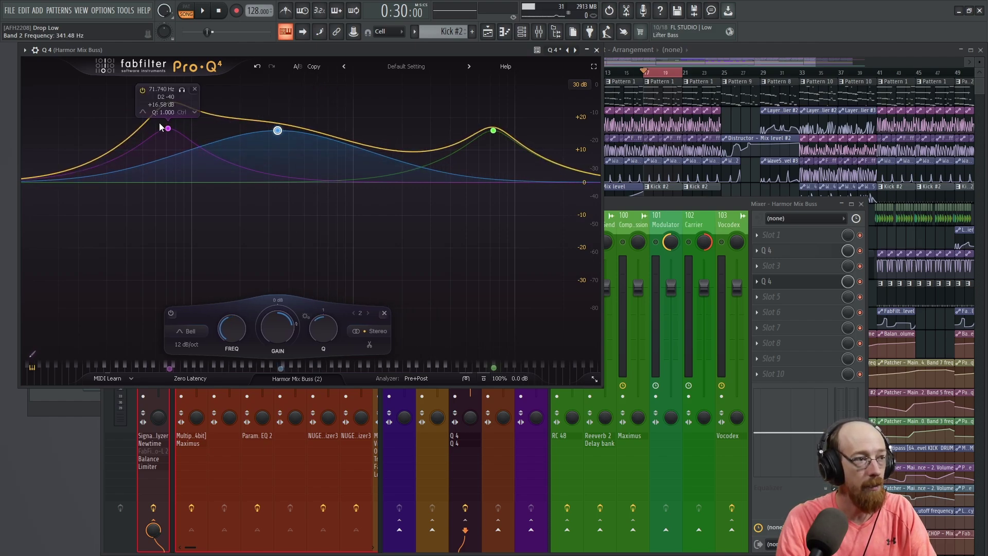
pyautogui.moveTo(168, 129); pyautogui.dragTo(156, 129)
pyautogui.scroll(5, 160, 332)
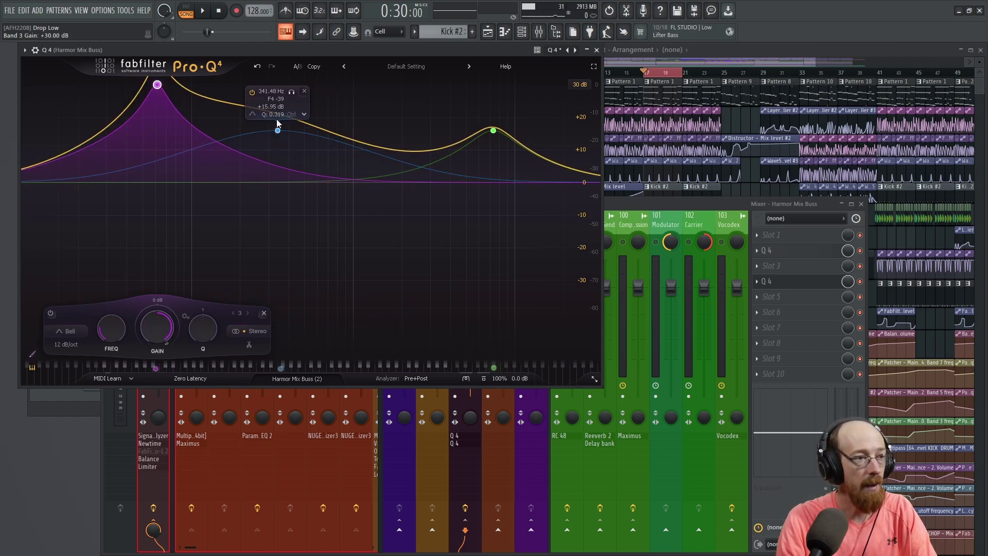
# Step: Boost and widen the 341 Hz and 7350 Hz bands, reaching Q 0.295 on the top band
pyautogui.click(277, 130)
pyautogui.scroll(10, 280, 320)
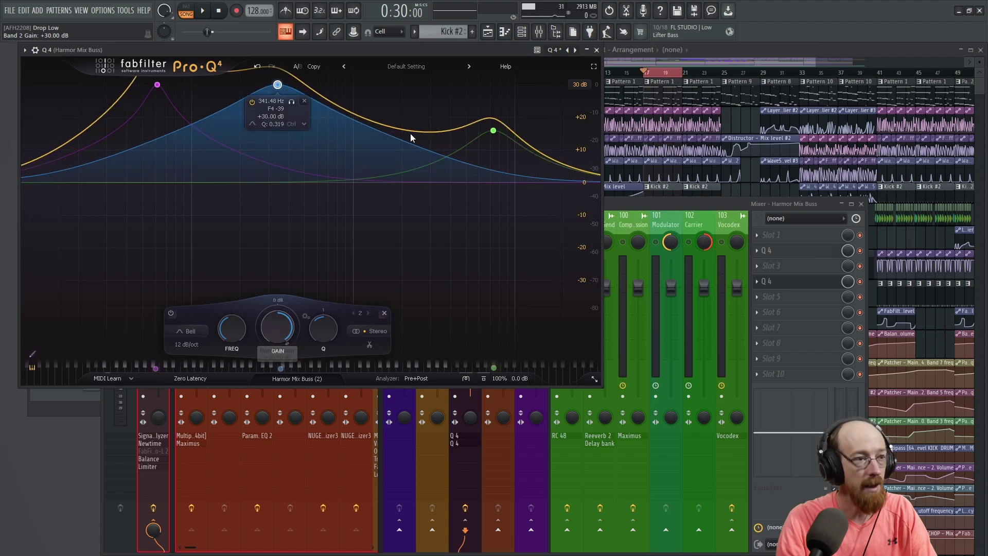
pyautogui.click(494, 129)
pyautogui.scroll(8, 474, 322)
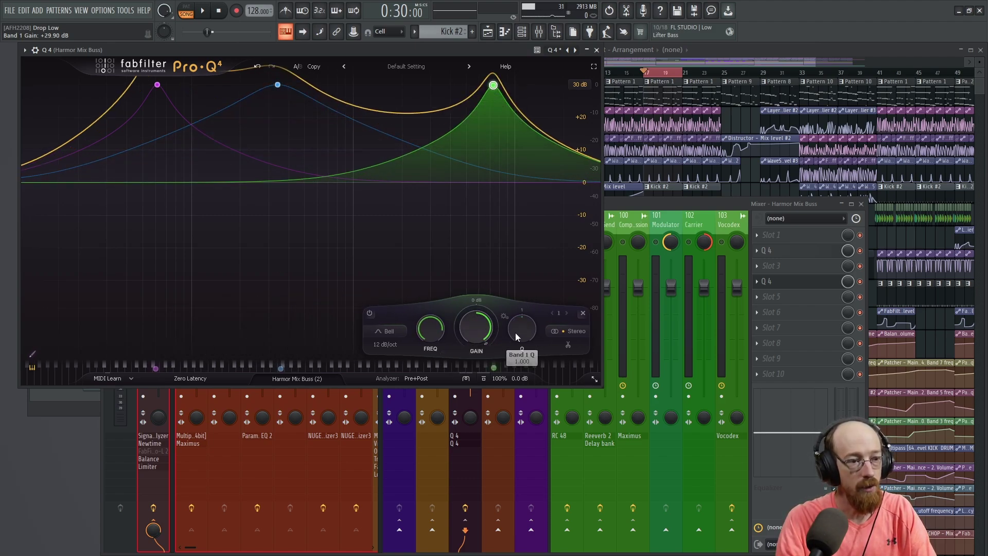
pyautogui.scroll(-6, 496, 91)
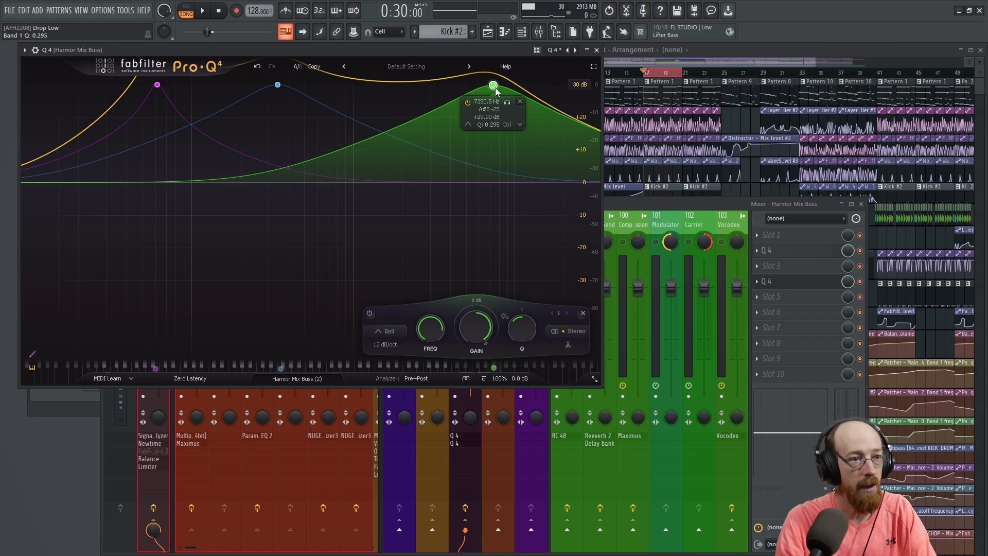
# Step: Add a band near 9 kHz, paste the 7350 Hz band's settings onto it, and flip it to a cut
pyautogui.doubleClick(508, 232)
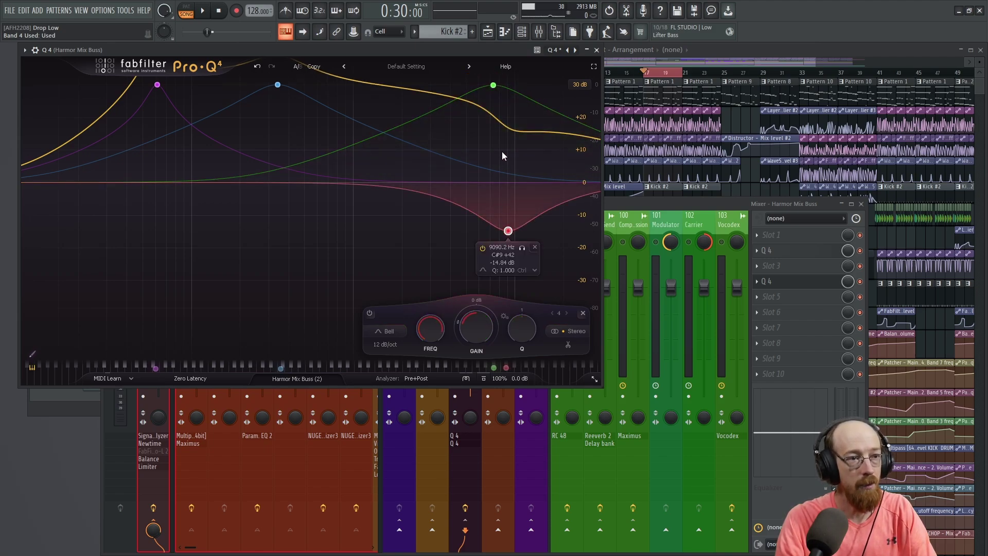
pyautogui.click(493, 85)
pyautogui.rightClick(493, 86)
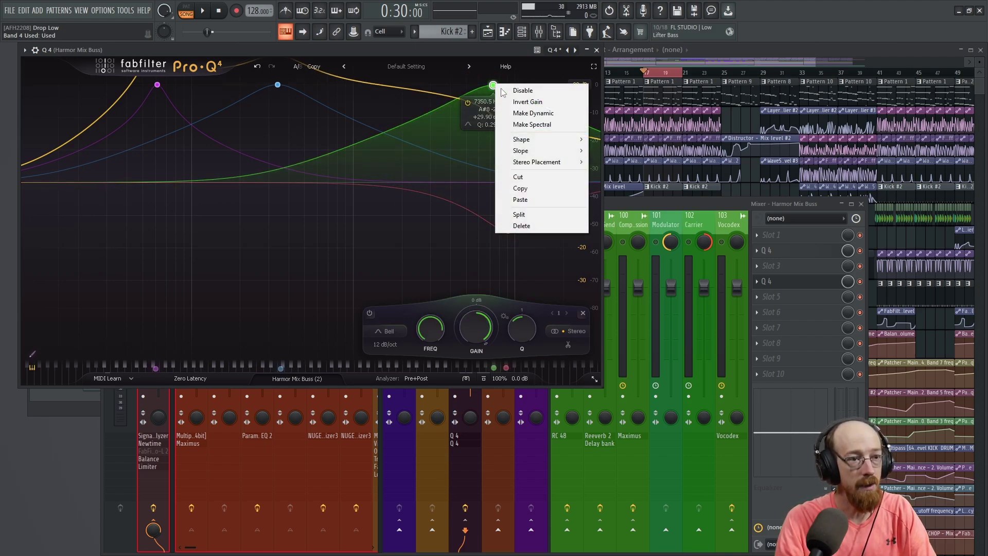
pyautogui.click(566, 187)
pyautogui.click(507, 231)
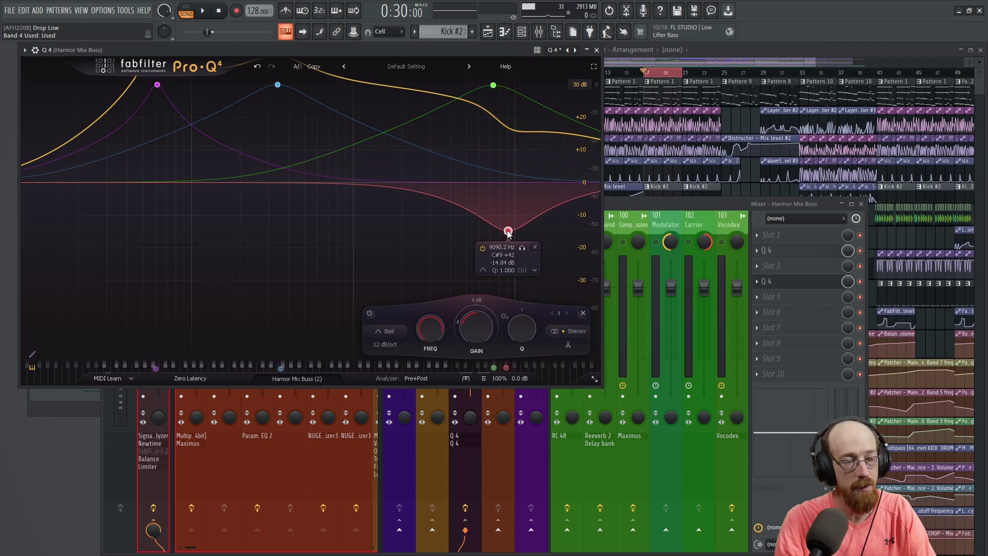
pyautogui.rightClick(508, 233)
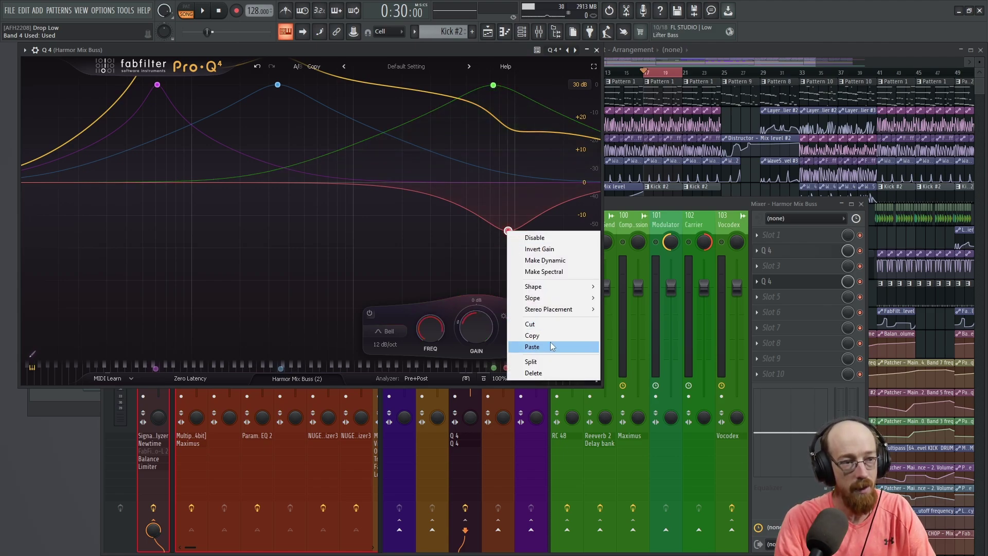
pyautogui.click(532, 346)
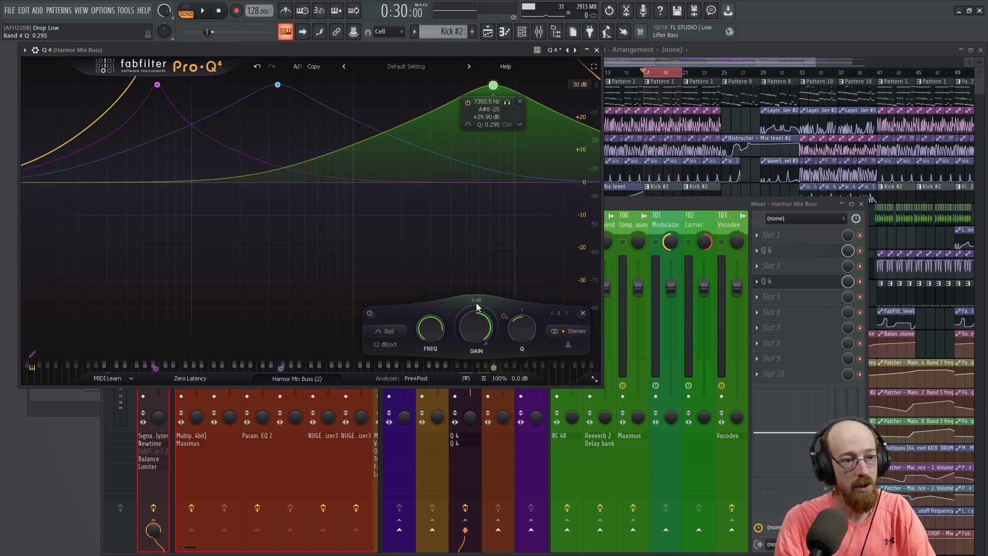
pyautogui.moveTo(477, 307); pyautogui.dragTo(501, 481)
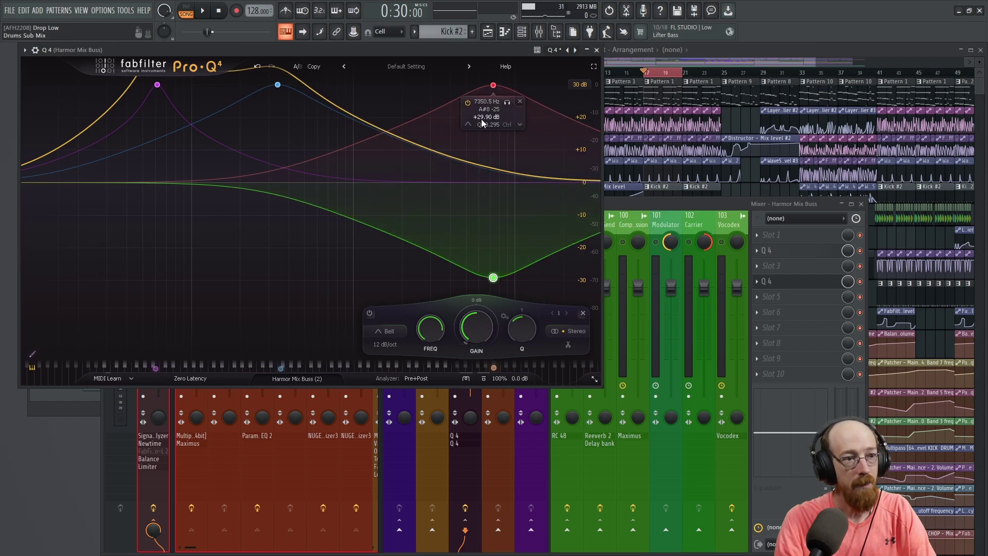
pyautogui.scroll(-2, 470, 325)
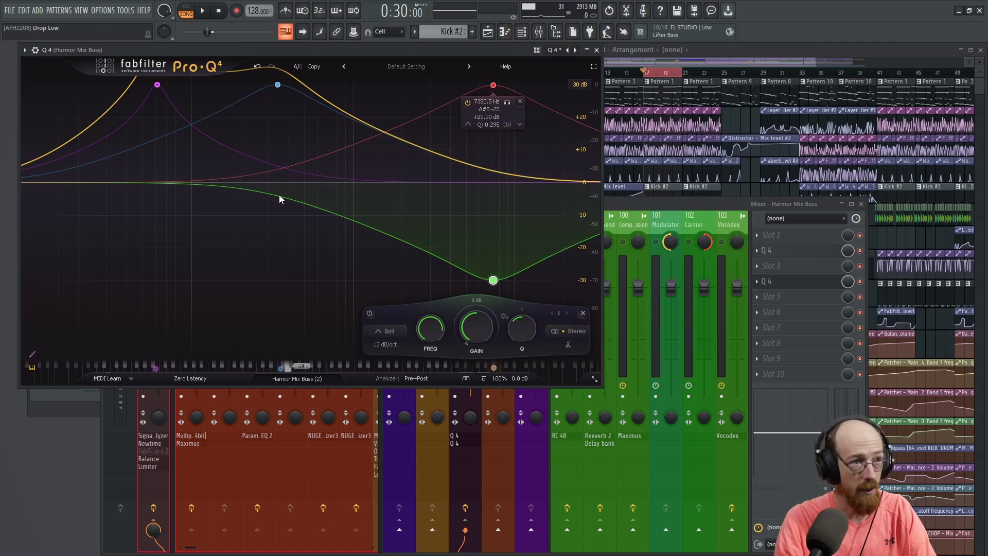
# Step: Delete the extra −13 dB dip band and pull the high copied band down to −30 dB
pyautogui.moveTo(279, 199); pyautogui.dragTo(277, 224)
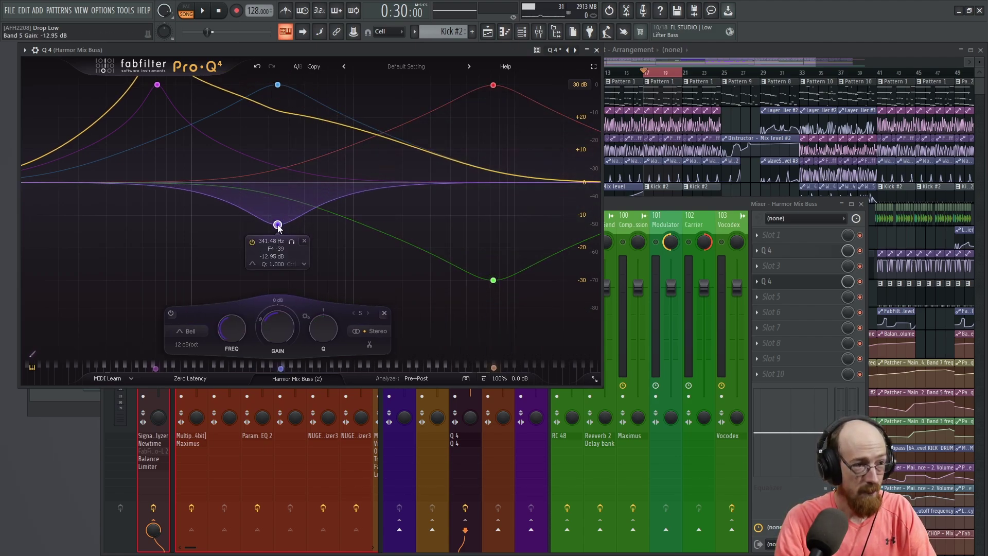
pyautogui.rightClick(279, 89)
pyautogui.click(323, 188)
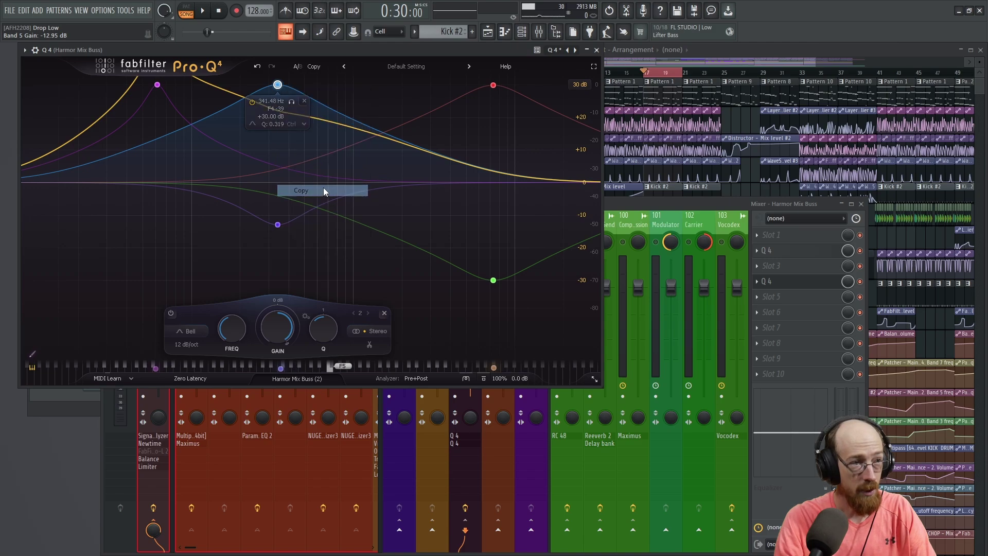
pyautogui.click(277, 225)
pyautogui.rightClick(278, 224)
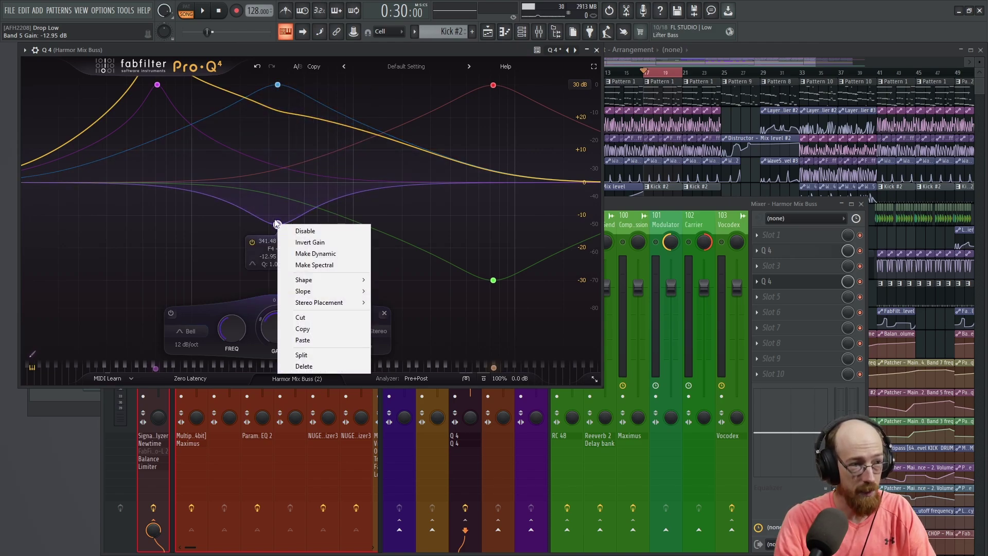
pyautogui.rightClick(261, 238)
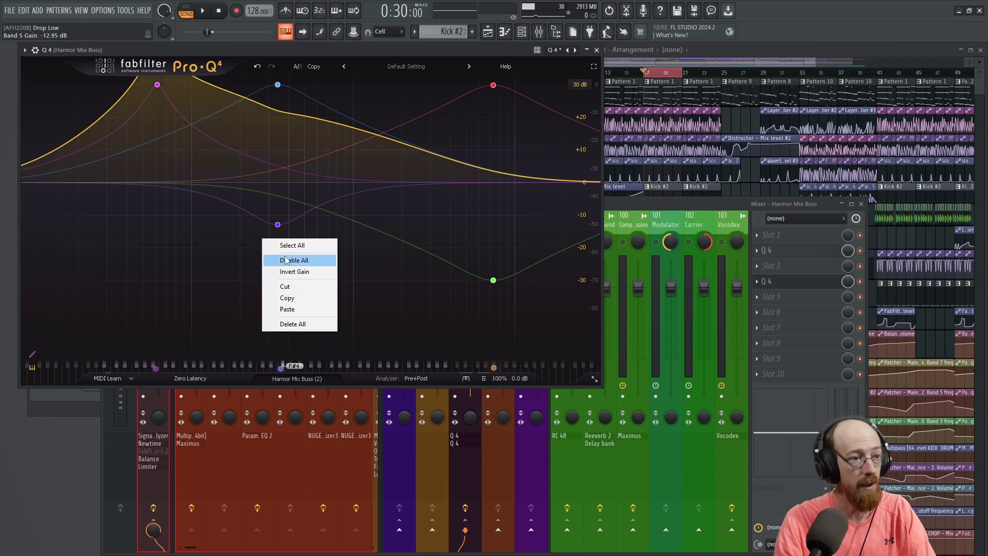
pyautogui.rightClick(275, 226)
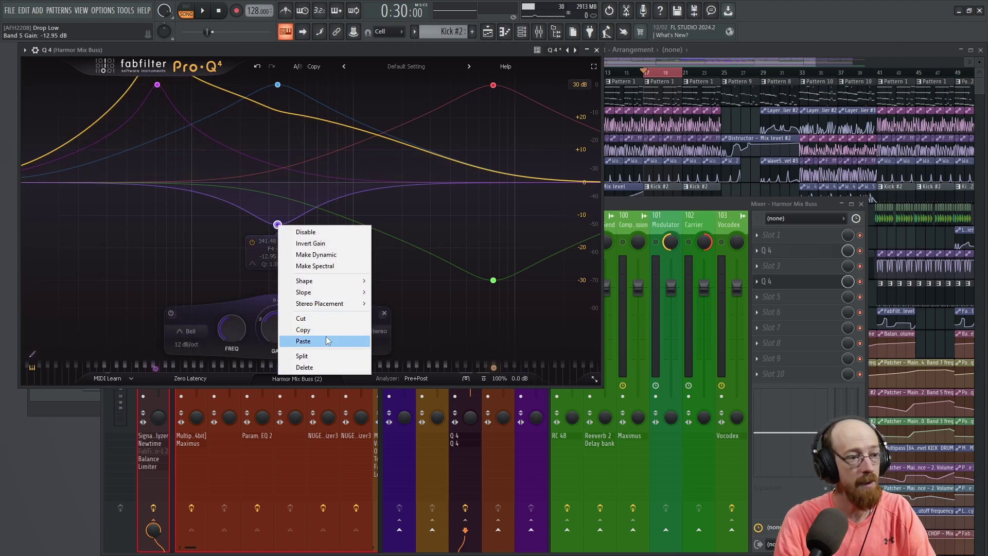
pyautogui.click(303, 365)
pyautogui.moveTo(471, 326); pyautogui.dragTo(493, 486)
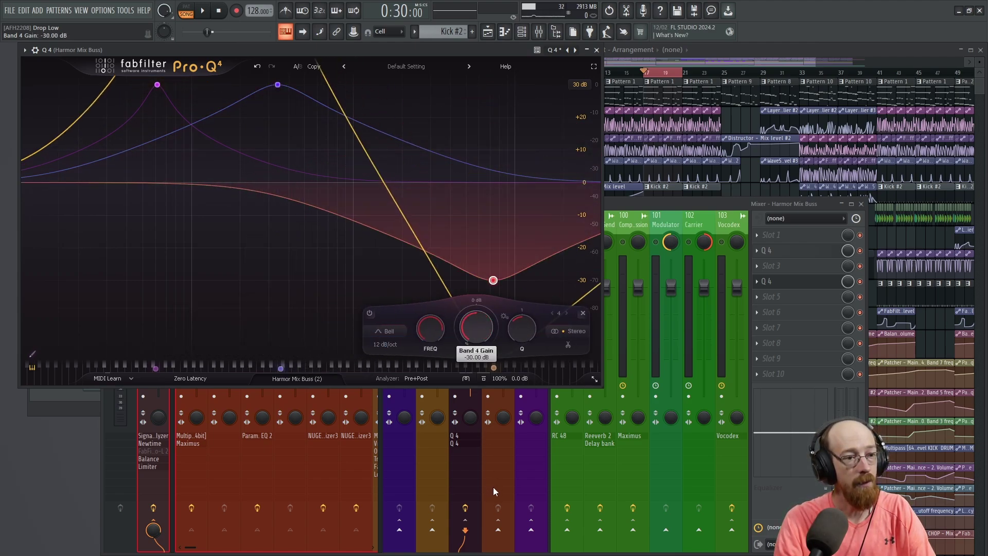
# Step: Undo the last gain change and pull a 341 Hz band down to −30 dB
pyautogui.hotkey('ctrl', 'z')
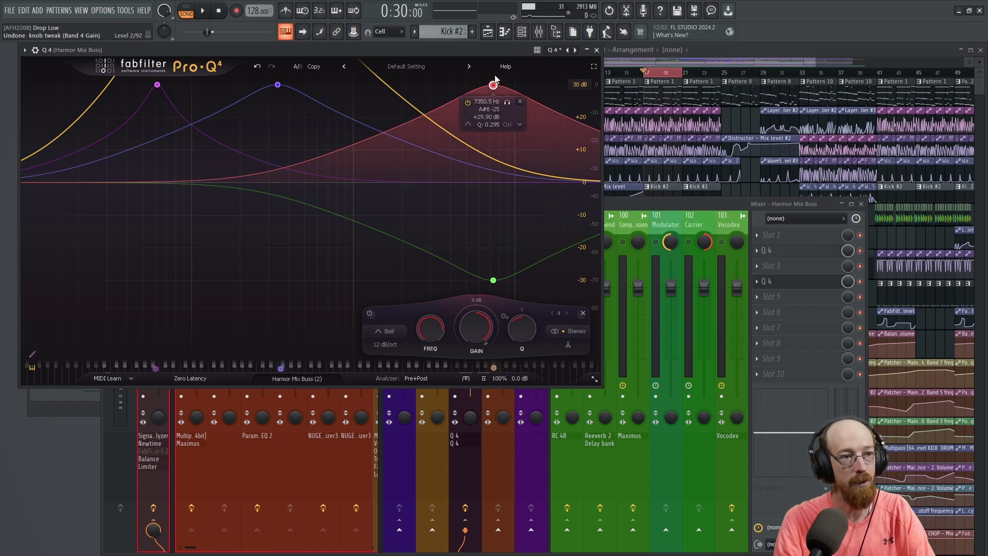
pyautogui.click(277, 85)
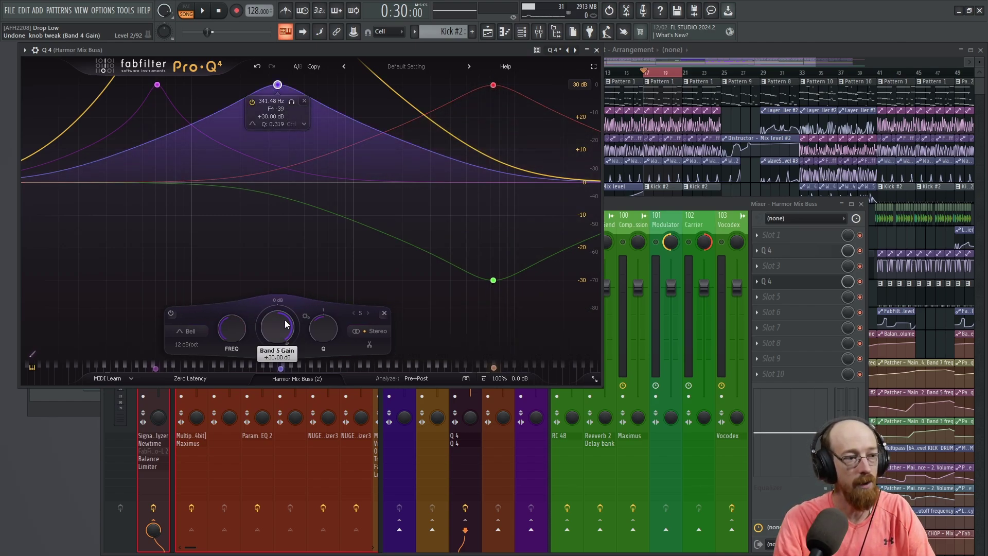
pyautogui.moveTo(287, 324); pyautogui.dragTo(300, 509)
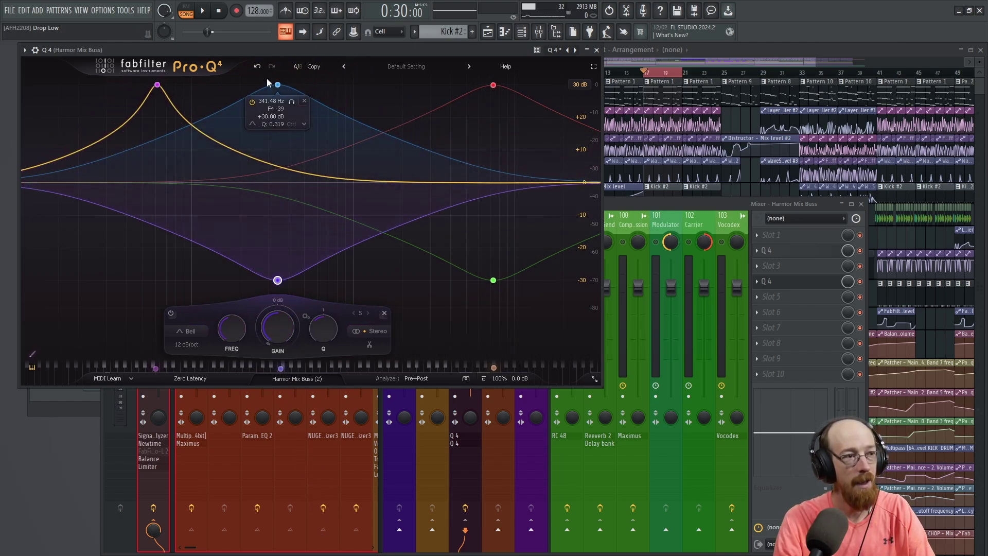
# Step: Add a new low band with the 61.5 Hz band's pasted settings and cut it to −30 dB
pyautogui.click(140, 238)
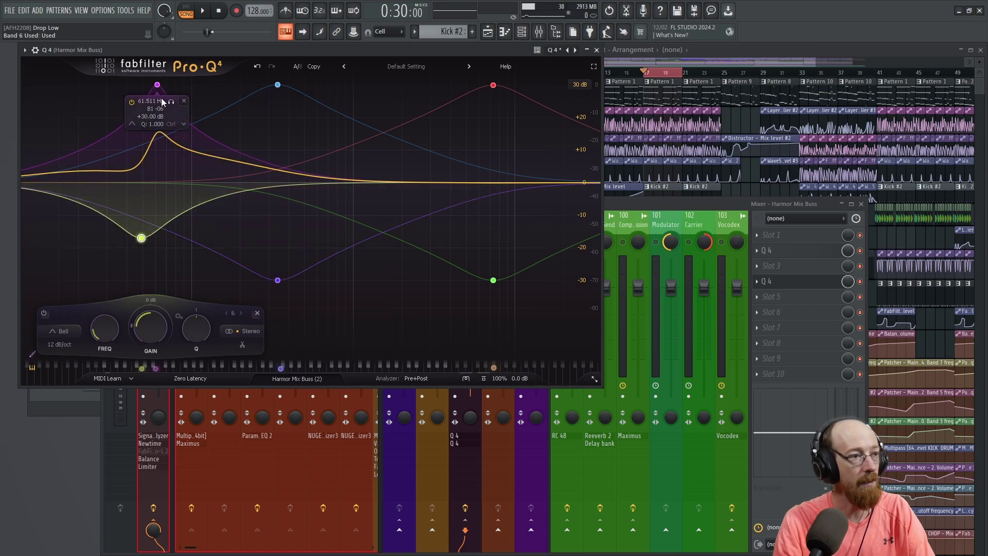
pyautogui.rightClick(157, 85)
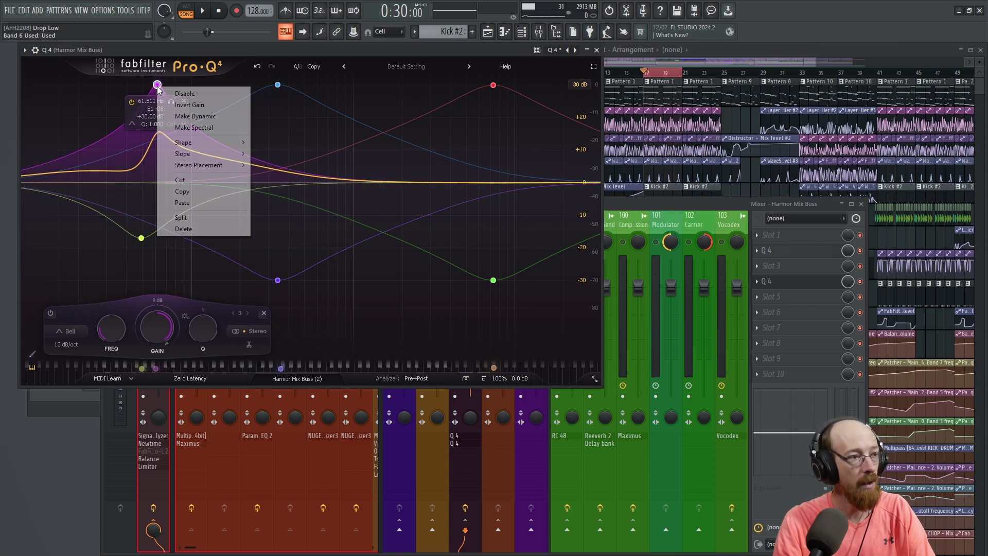
pyautogui.click(183, 191)
pyautogui.rightClick(141, 238)
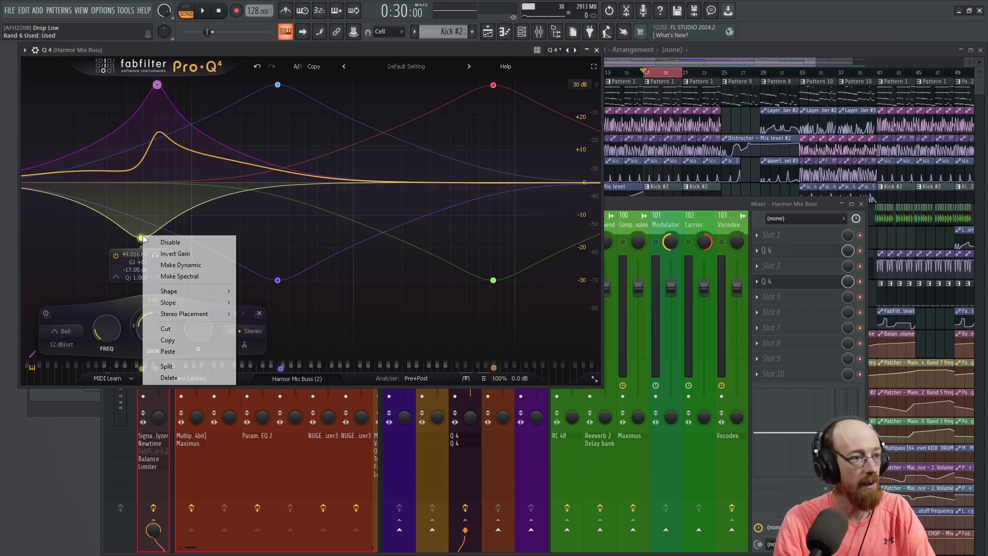
pyautogui.click(190, 354)
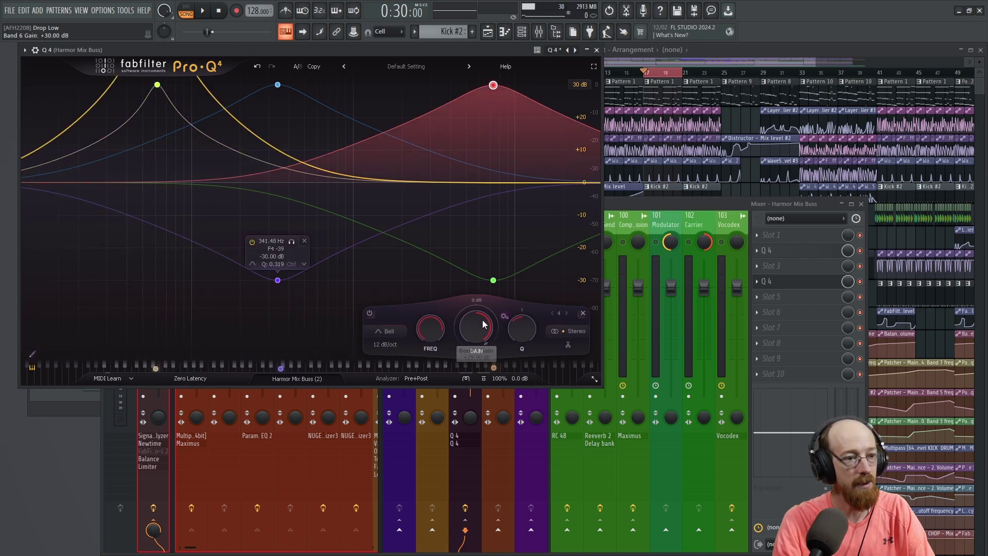
pyautogui.click(157, 85)
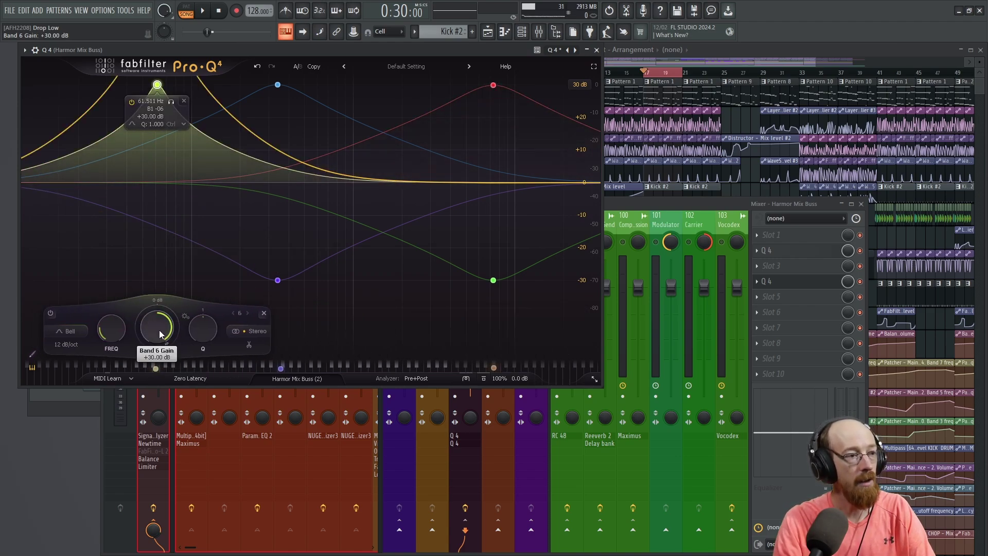
pyautogui.moveTo(159, 334); pyautogui.dragTo(215, 524)
pyautogui.click(252, 184)
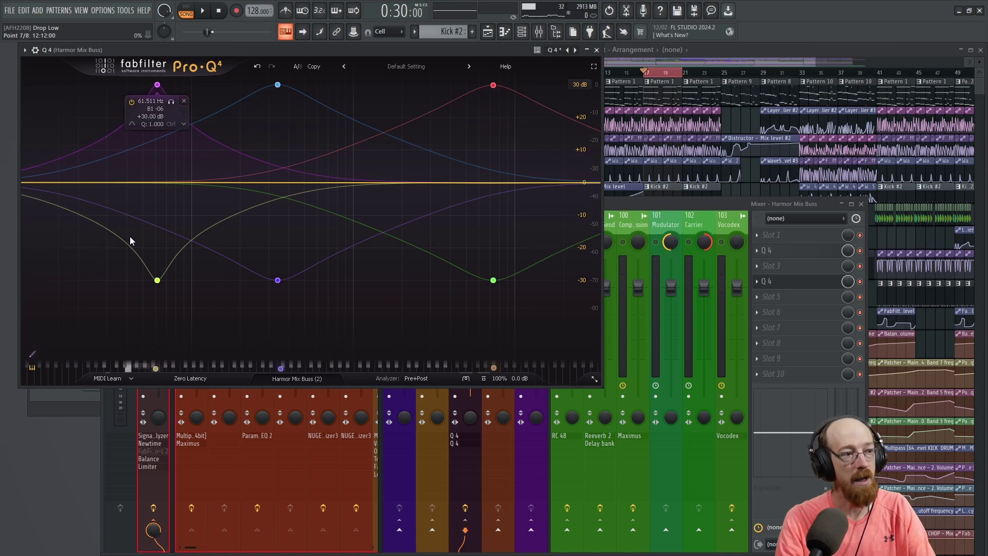
# Step: Play the drop twice to compare the Pro-Q 4 curve against the bypassed, unprocessed buss
pyautogui.moveTo(461, 244)
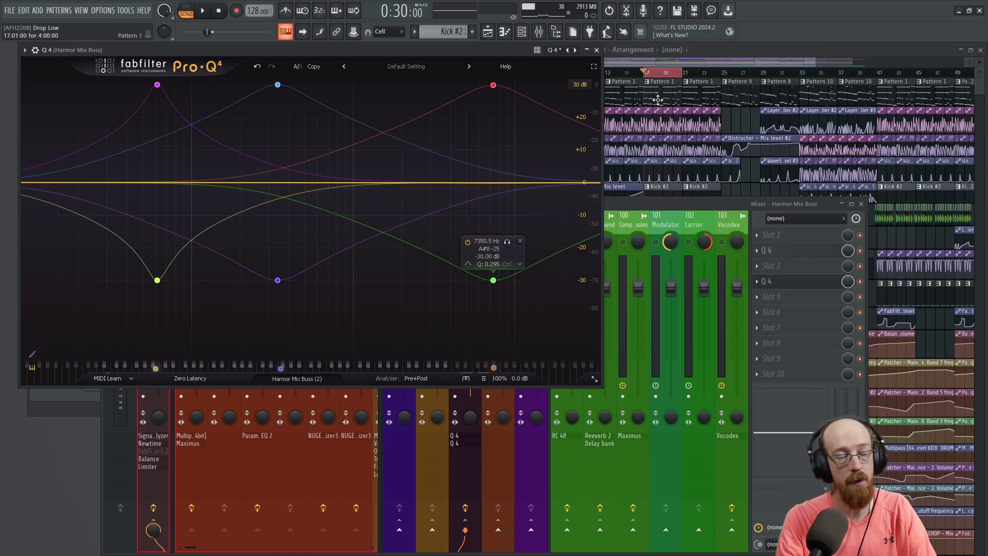
pyautogui.press('space')
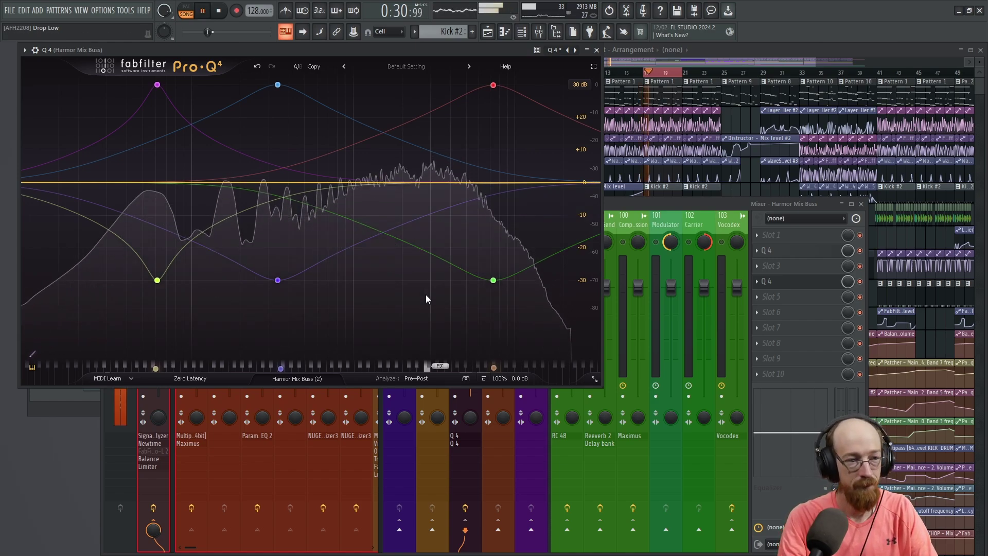
pyautogui.press('space')
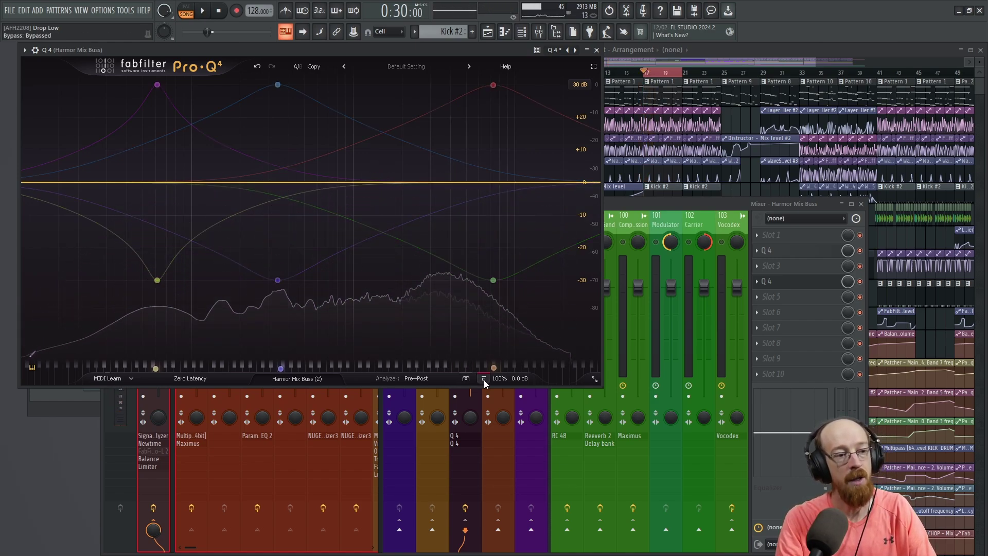
pyautogui.press('space')
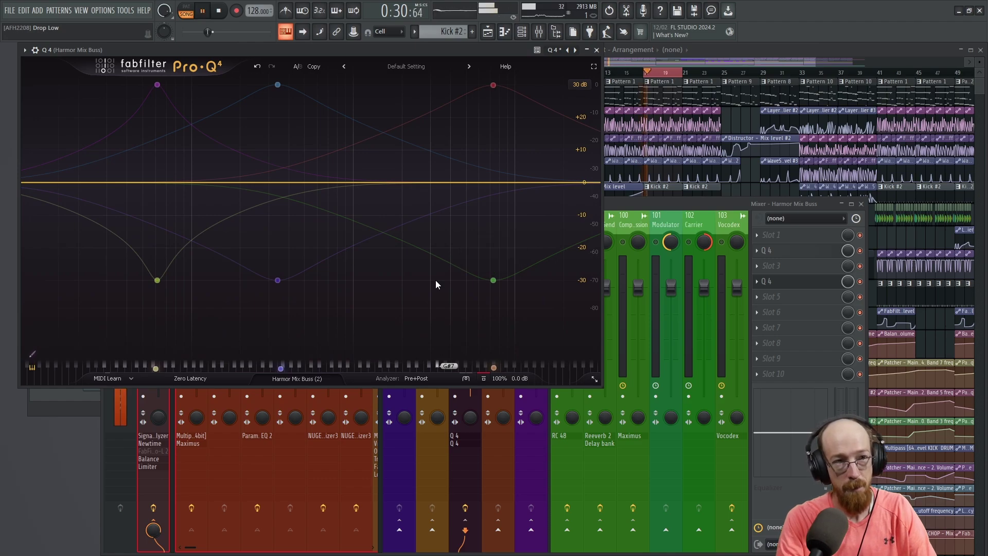
pyautogui.press('space')
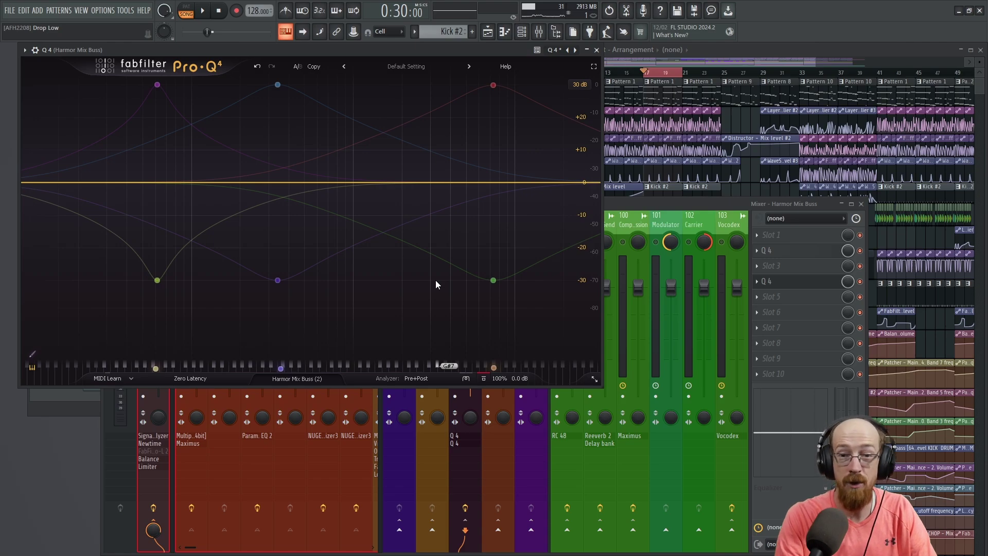
# Step: Re-enable the EQ and give the 61.5, 341 and 7350 Hz boost bands −30 dB dynamic range
pyautogui.moveTo(147, 110)
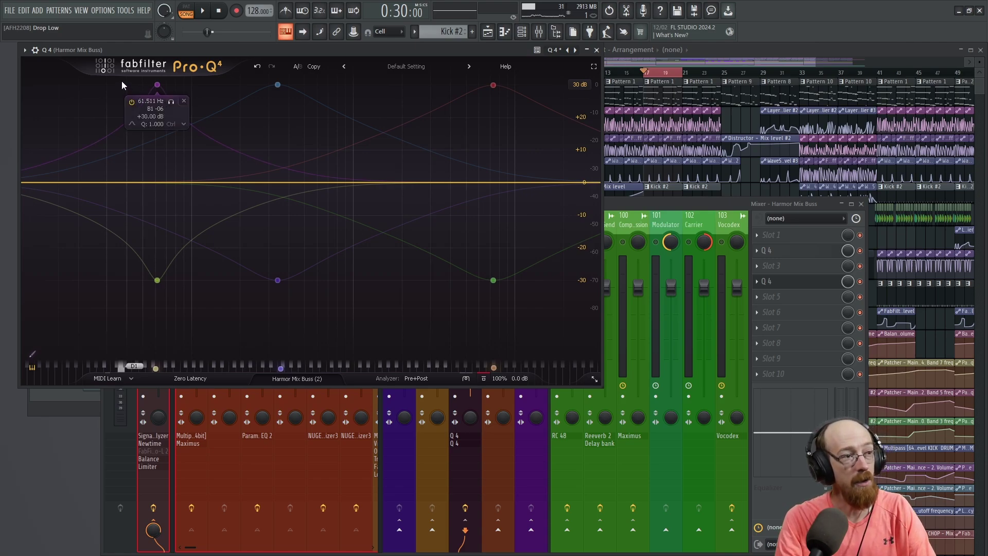
pyautogui.moveTo(121, 81); pyautogui.dragTo(529, 109)
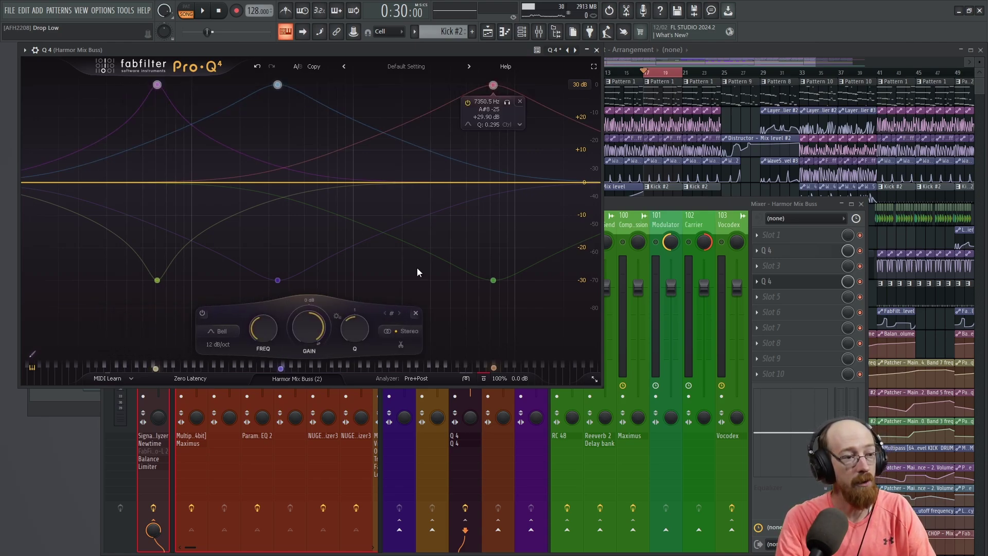
pyautogui.click(466, 378)
pyautogui.moveTo(319, 315); pyautogui.dragTo(366, 491)
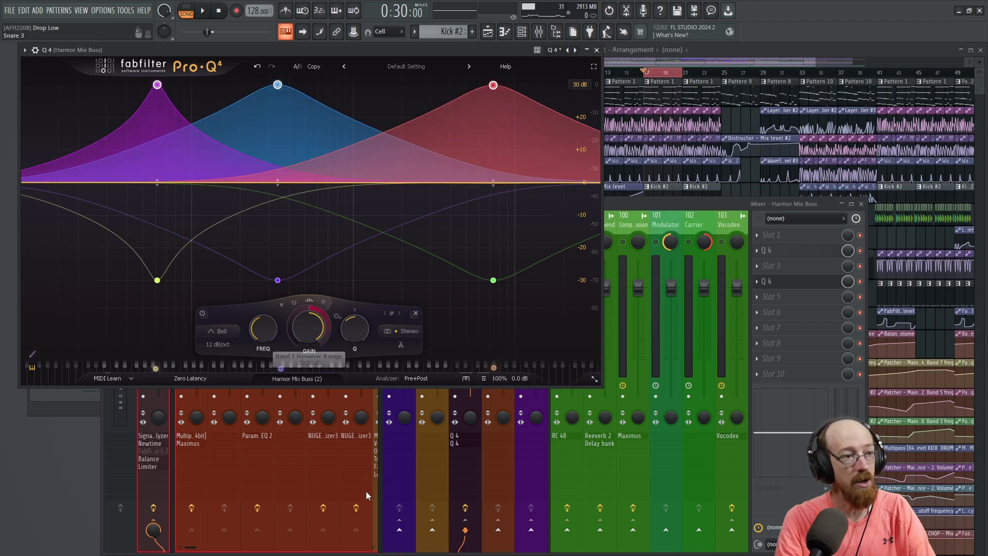
pyautogui.moveTo(175, 205)
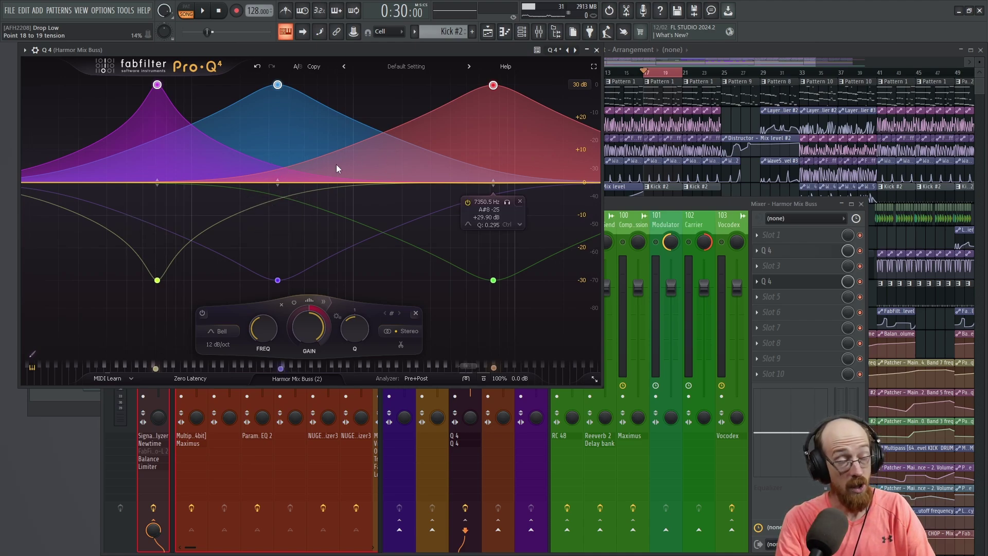
# Step: Select the three −30 dB cut bands together and give them +30 dB dynamic range
pyautogui.moveTo(88, 234); pyautogui.dragTo(531, 305)
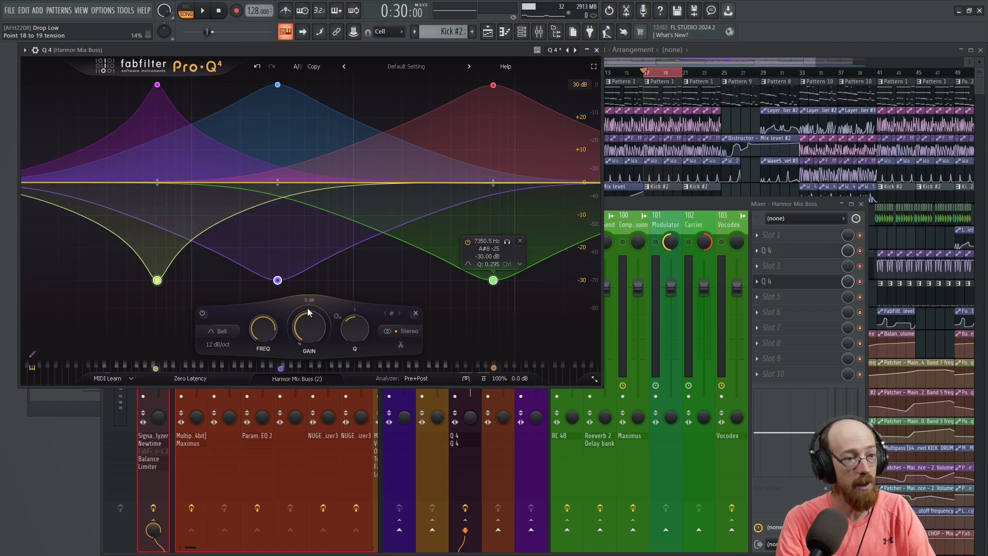
pyautogui.moveTo(304, 308); pyautogui.dragTo(317, 97)
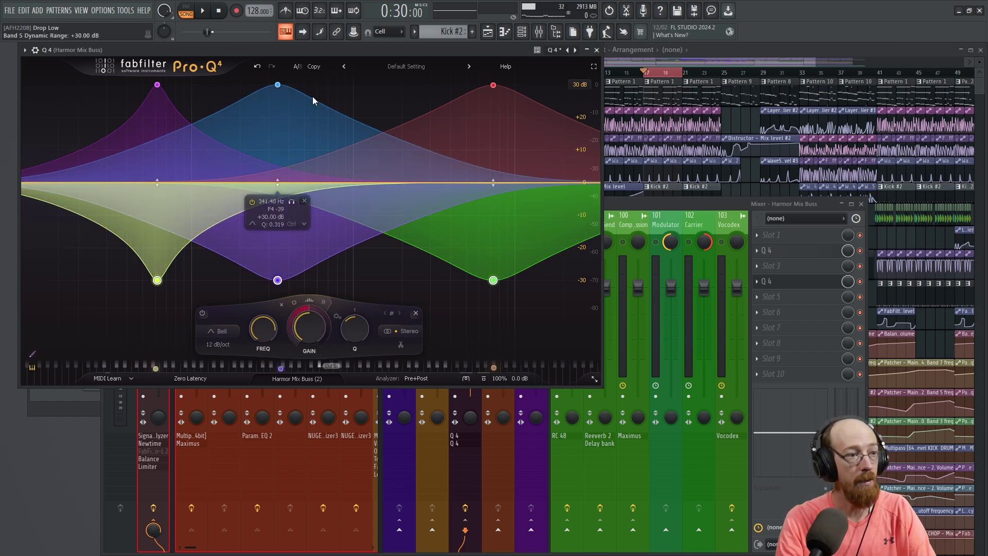
pyautogui.click(410, 276)
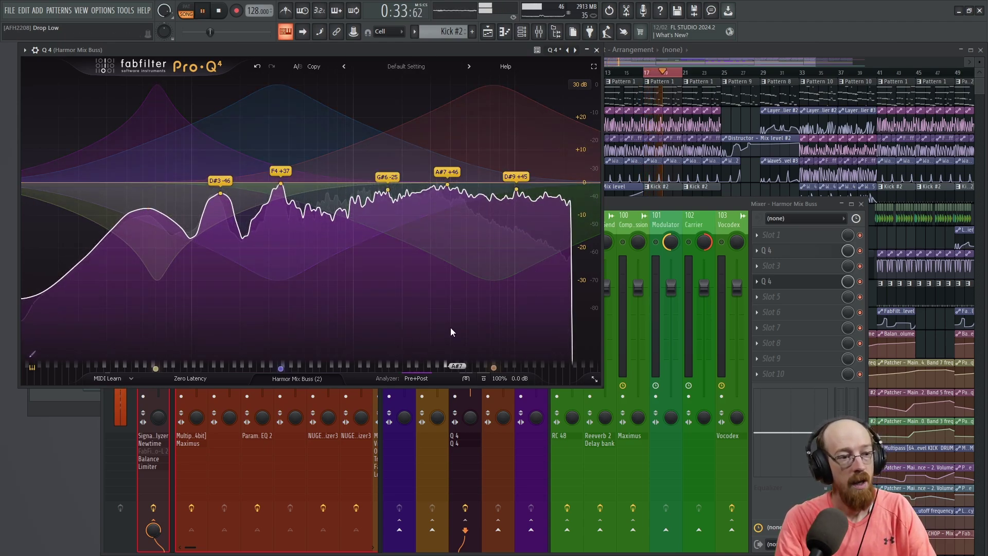
pyautogui.press('space')
pyautogui.press('space')
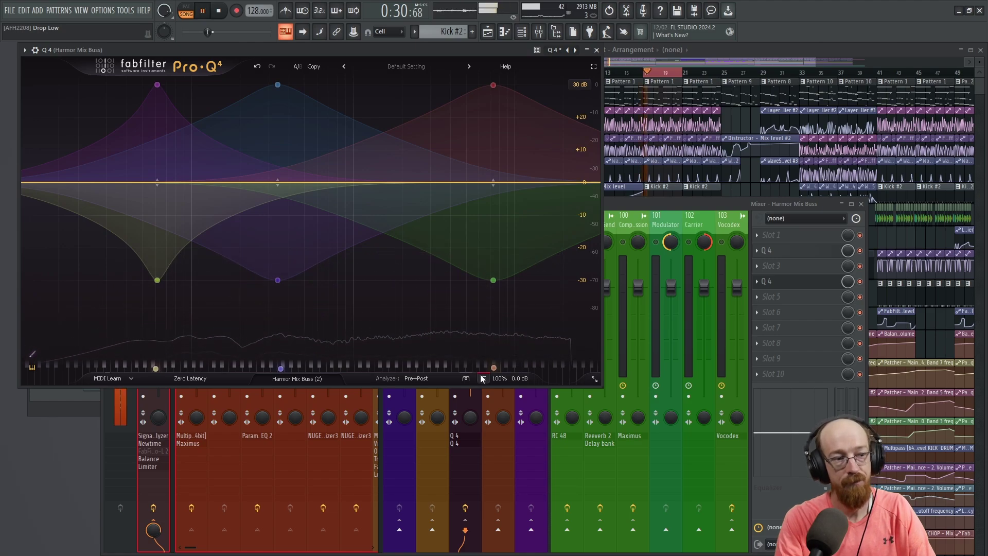
pyautogui.press('space')
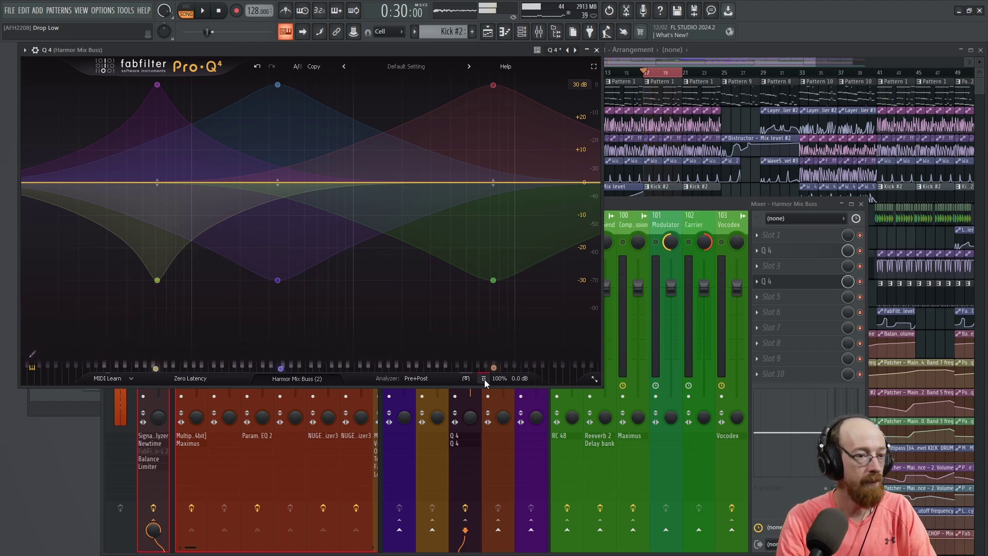
pyautogui.press('space')
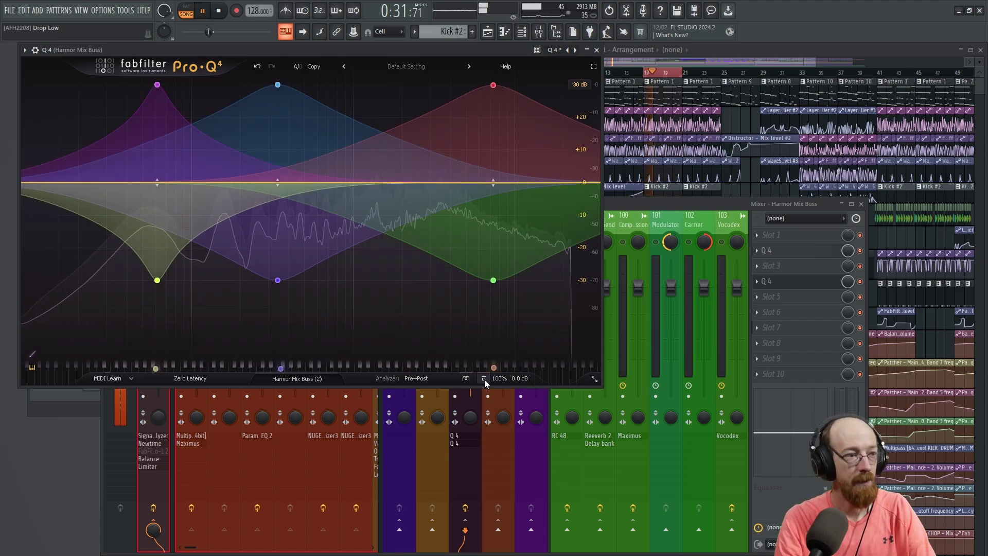
pyautogui.press('space')
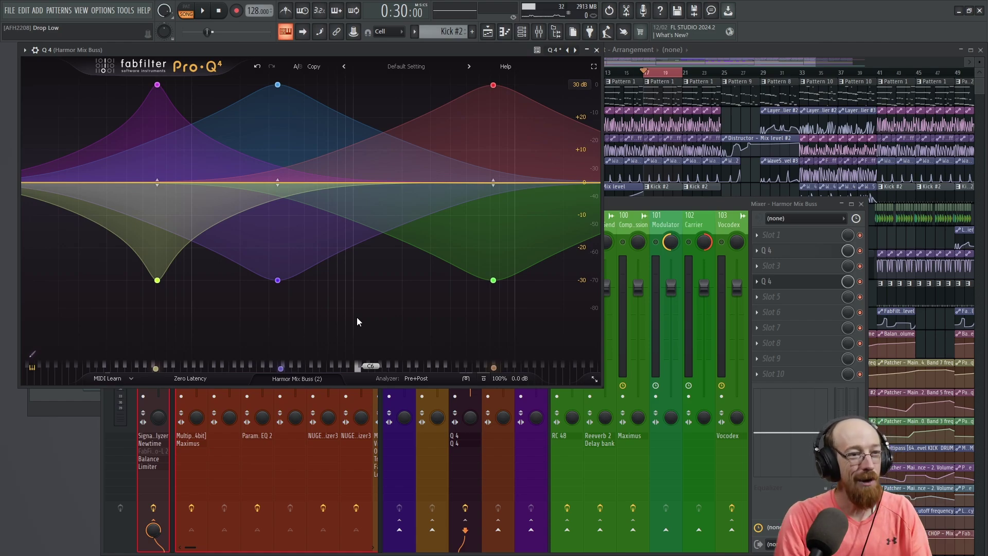
# Step: Adjust the 7350 Hz cut band's dynamic range and pull band 2's range to −30 dB
pyautogui.click(493, 87)
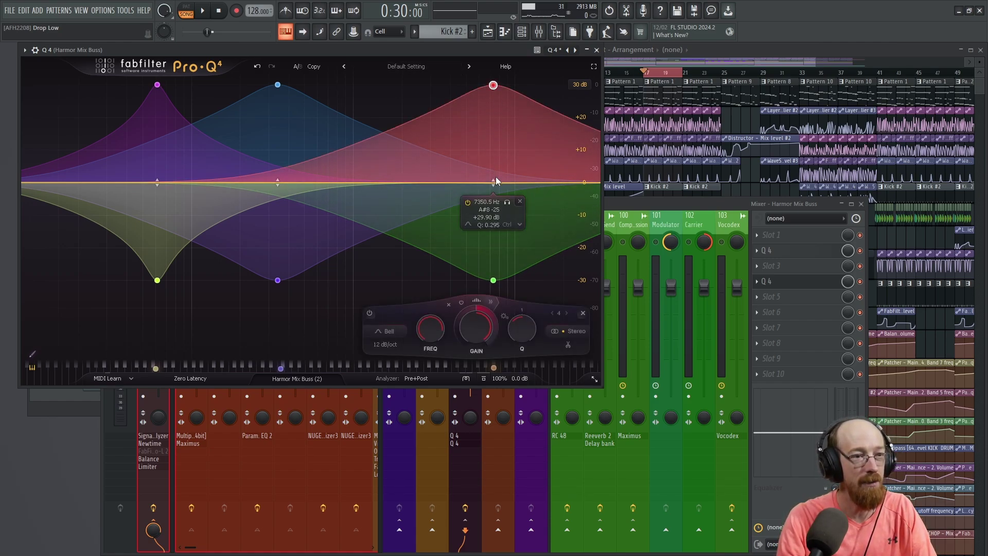
pyautogui.moveTo(493, 181); pyautogui.dragTo(493, 283)
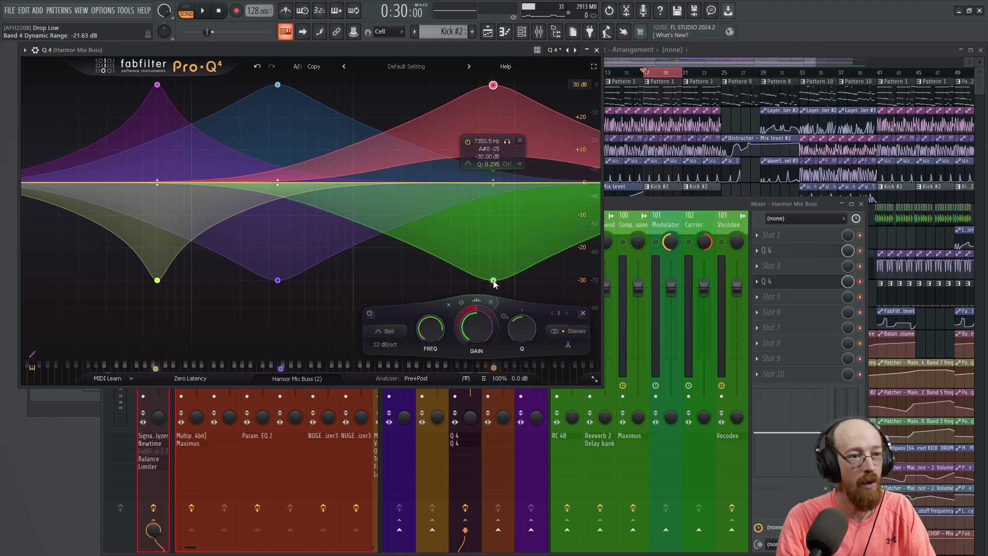
pyautogui.moveTo(494, 184); pyautogui.dragTo(499, 217)
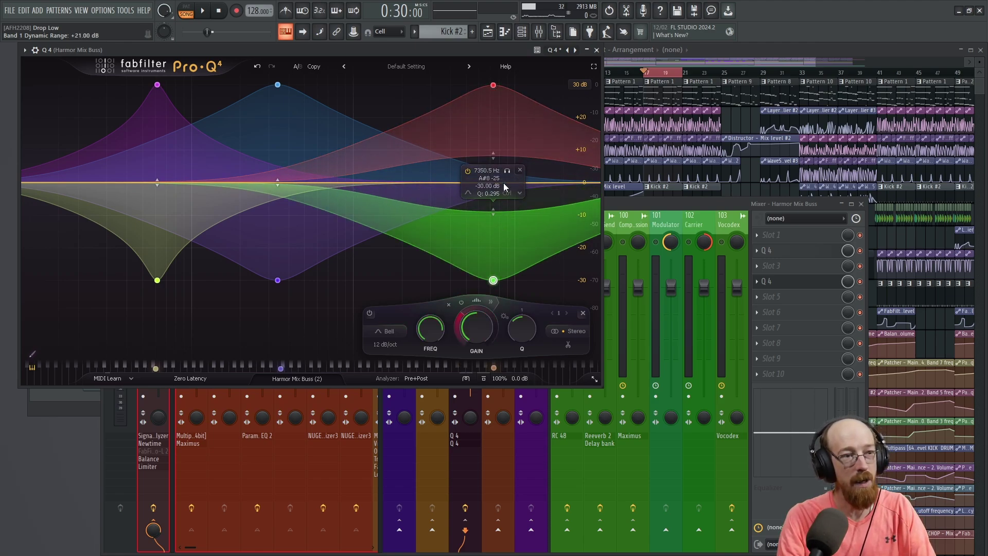
pyautogui.click(278, 86)
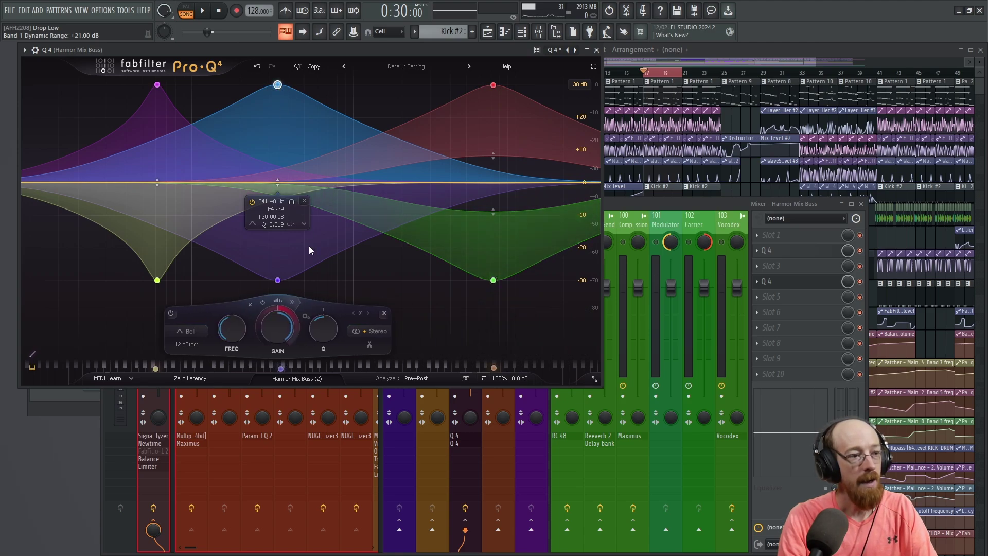
pyautogui.moveTo(279, 181); pyautogui.dragTo(278, 280)
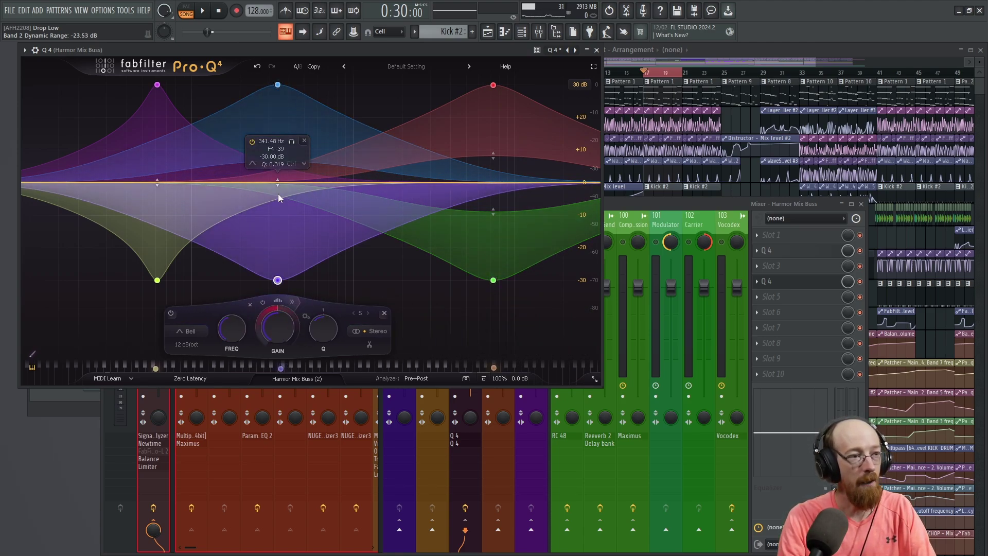
# Step: Swing band 5's range up to +30 dB, band 3 to about −25 dB, band 2 near −21 dB
pyautogui.click(157, 282)
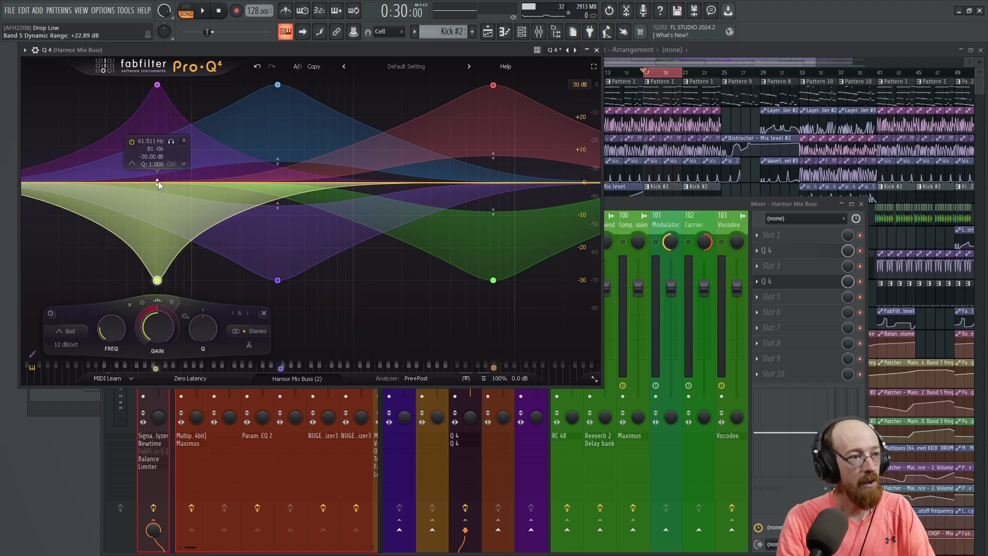
pyautogui.moveTo(159, 184); pyautogui.dragTo(159, 86)
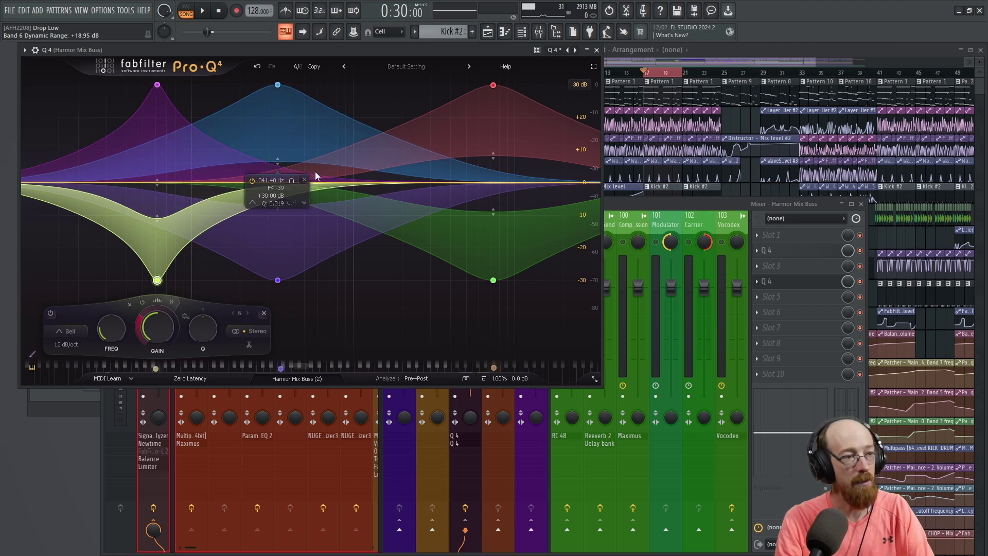
pyautogui.click(157, 86)
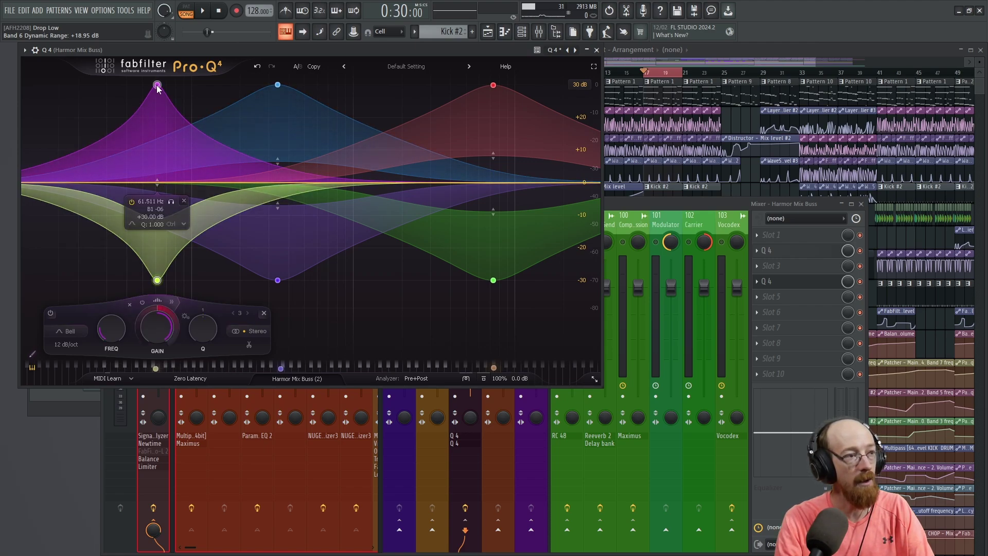
pyautogui.moveTo(159, 177); pyautogui.dragTo(159, 125)
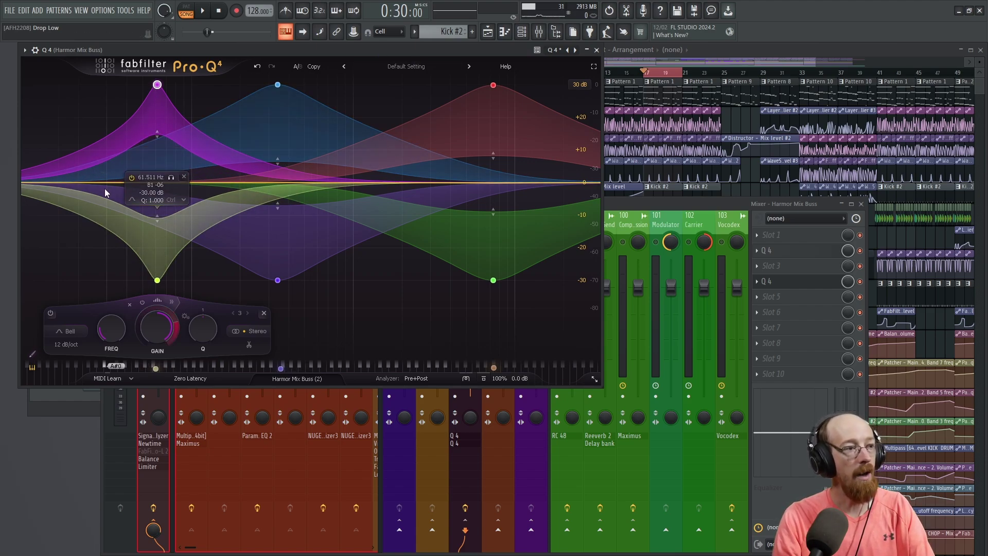
pyautogui.moveTo(150, 136); pyautogui.dragTo(150, 161)
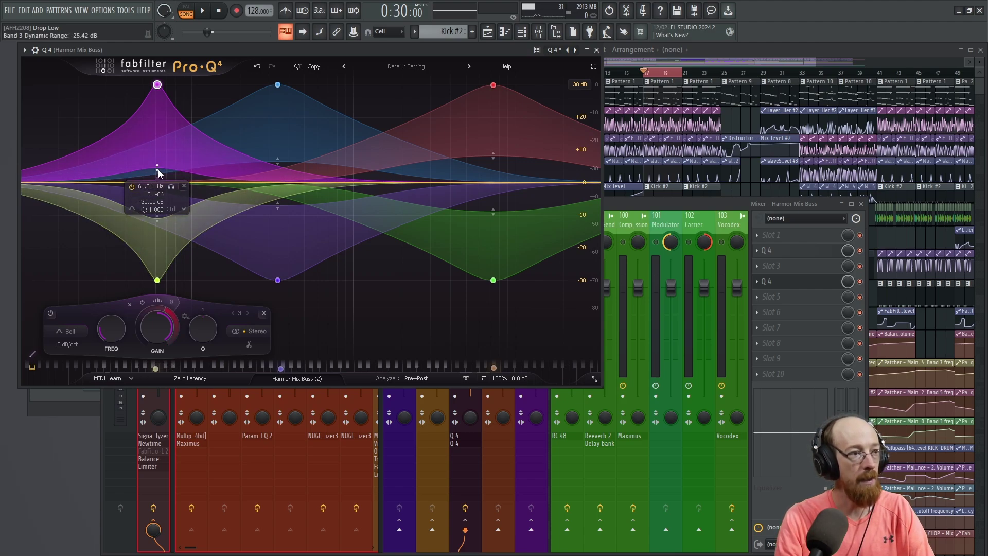
pyautogui.click(269, 86)
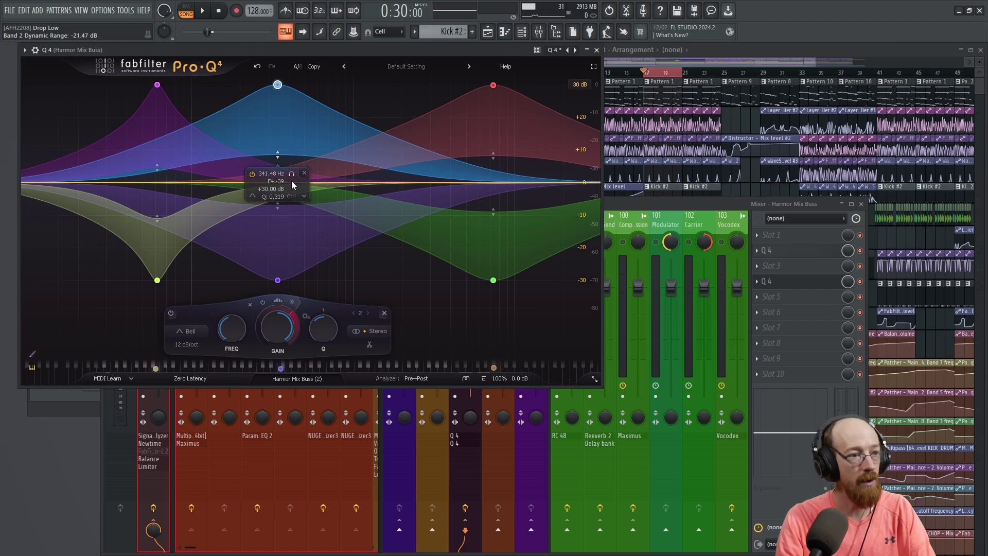
pyautogui.moveTo(279, 164); pyautogui.dragTo(279, 235)
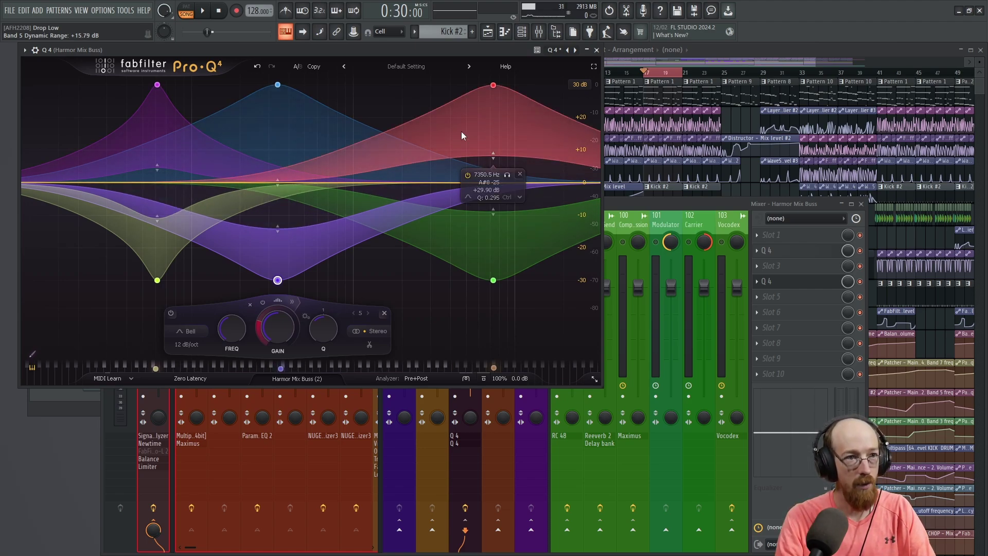
# Step: While playing, nudge bands 4 and 2's dynamic ranges, raise output to +6.6 dB, go full screen
pyautogui.press('space')
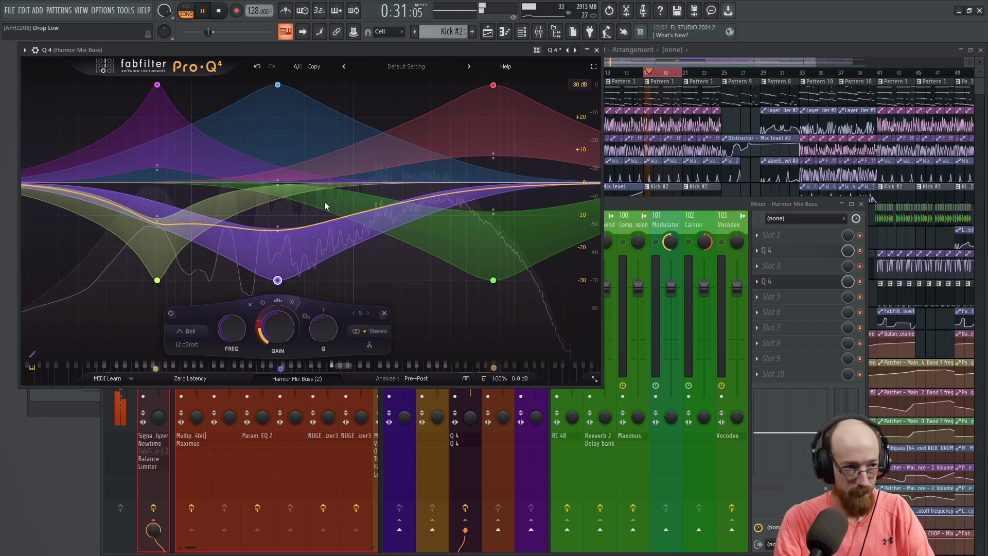
pyautogui.moveTo(493, 153); pyautogui.dragTo(490, 145)
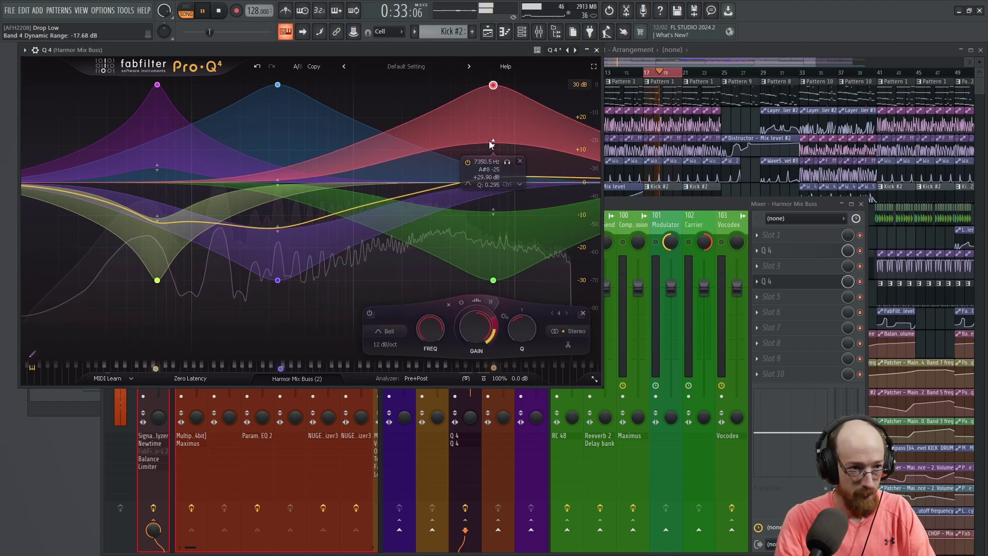
pyautogui.moveTo(279, 181); pyautogui.dragTo(279, 161)
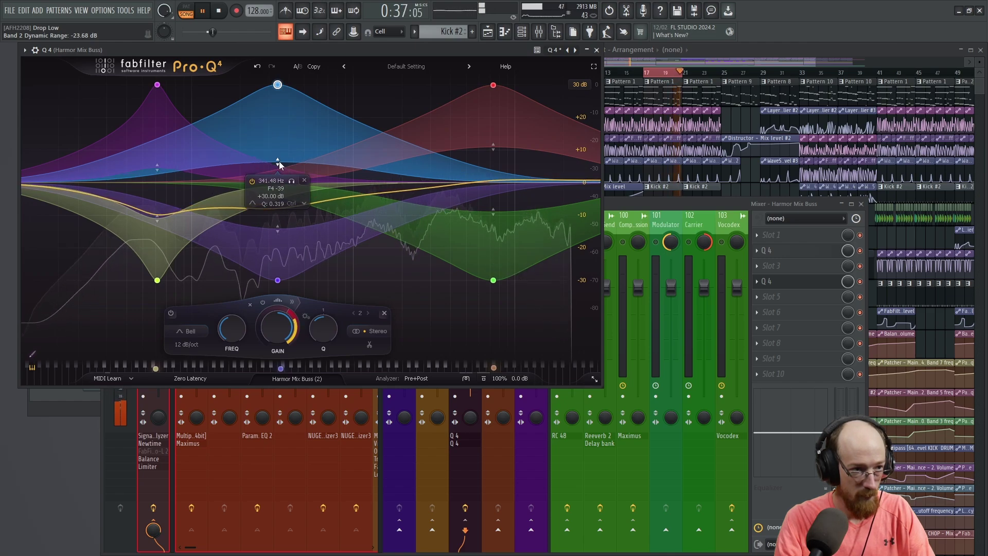
pyautogui.moveTo(512, 382)
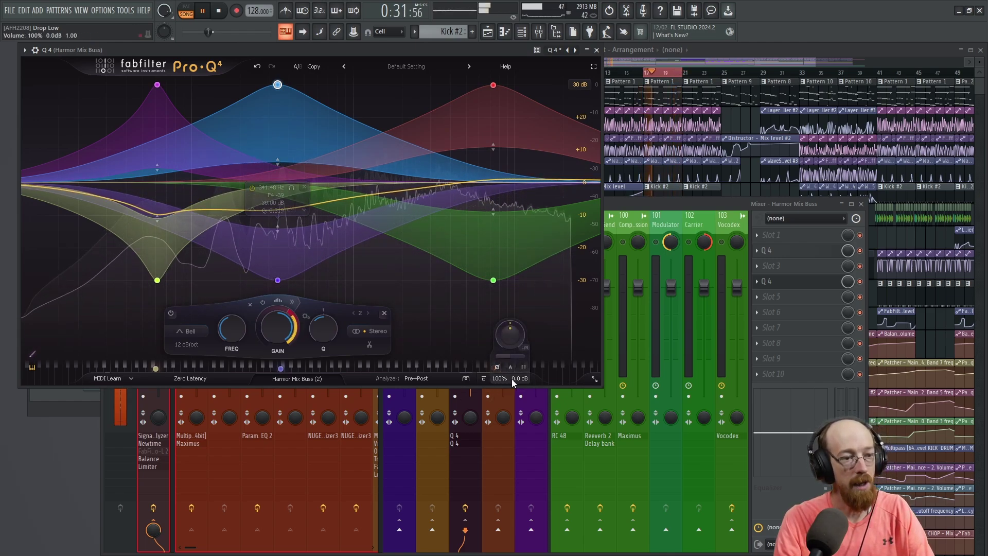
pyautogui.moveTo(512, 381); pyautogui.dragTo(513, 301)
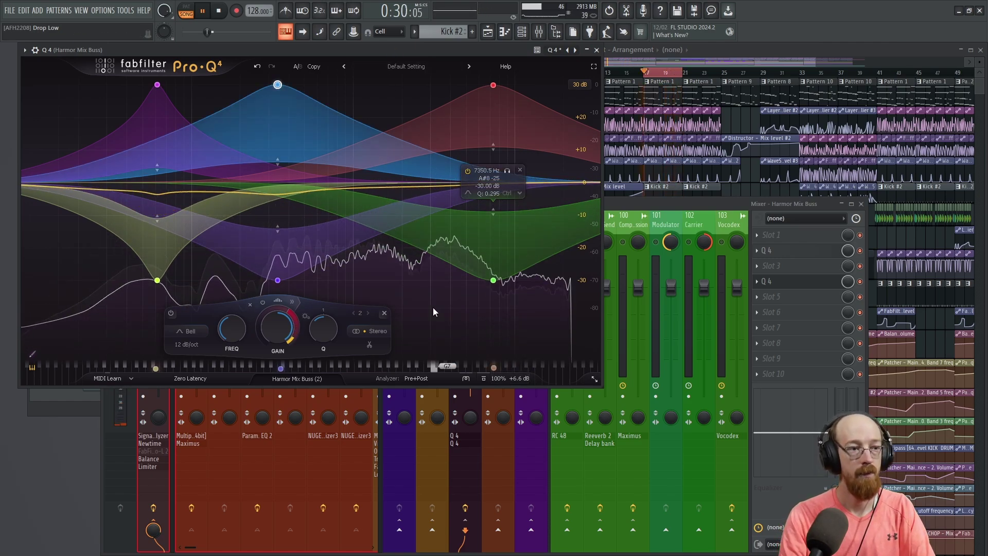
pyautogui.press('space')
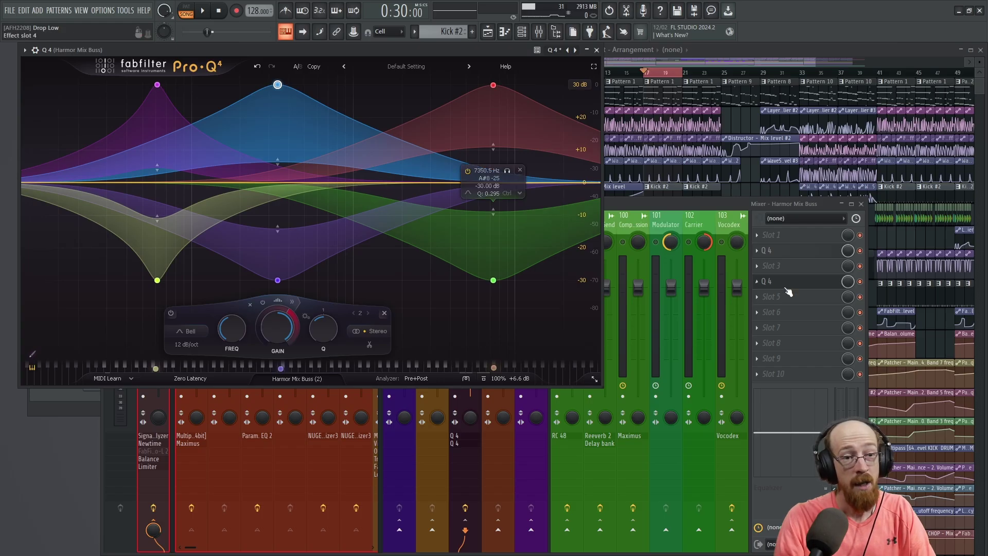
pyautogui.click(593, 66)
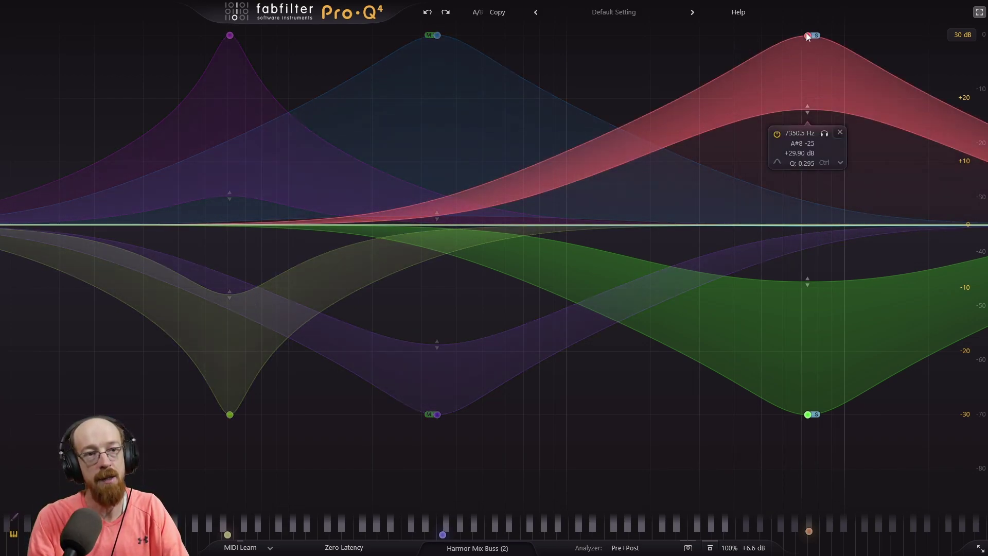
# Step: Select red band 4, raise its Q briefly, then widen it to a broad Q of 0.108
pyautogui.click(806, 35)
pyautogui.click(807, 414)
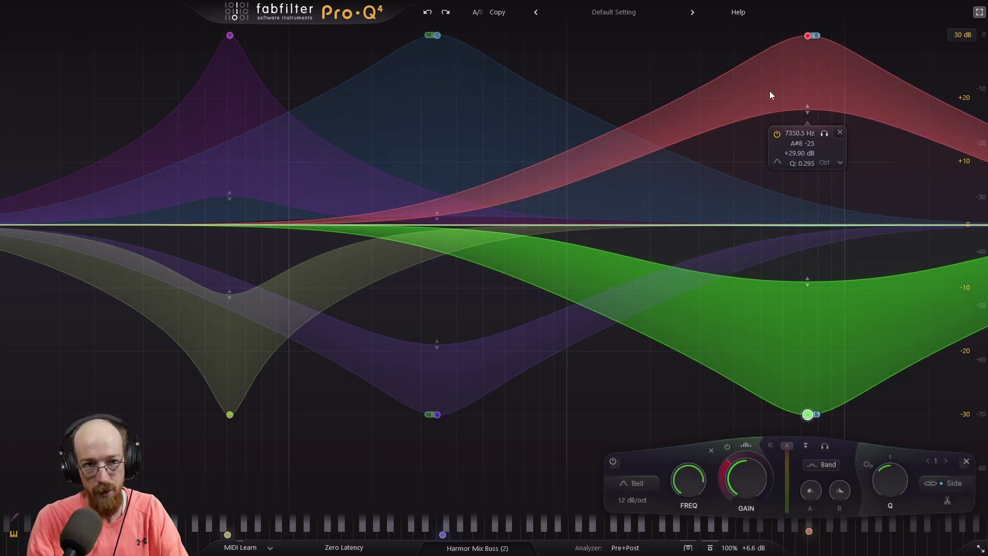
pyautogui.click(807, 36)
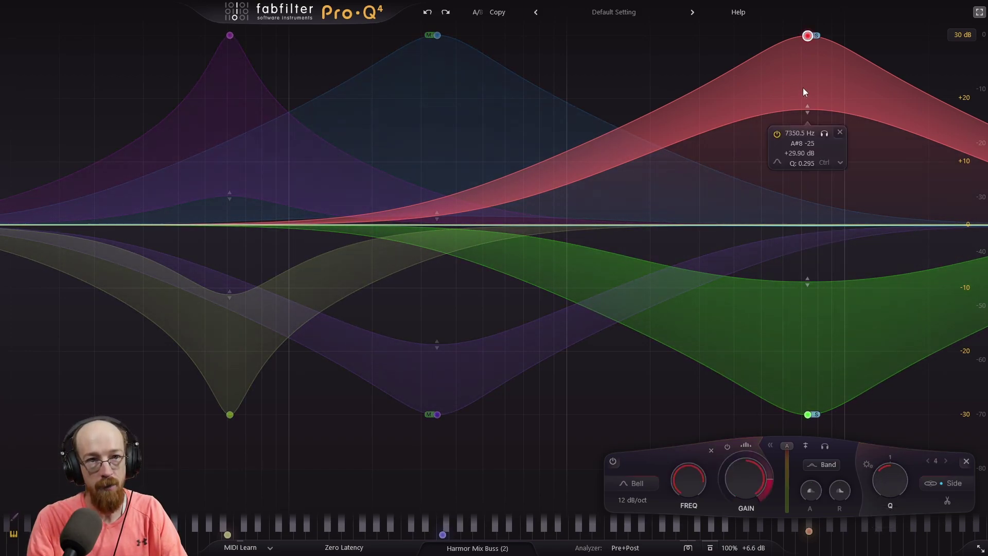
pyautogui.moveTo(887, 481); pyautogui.dragTo(890, 449)
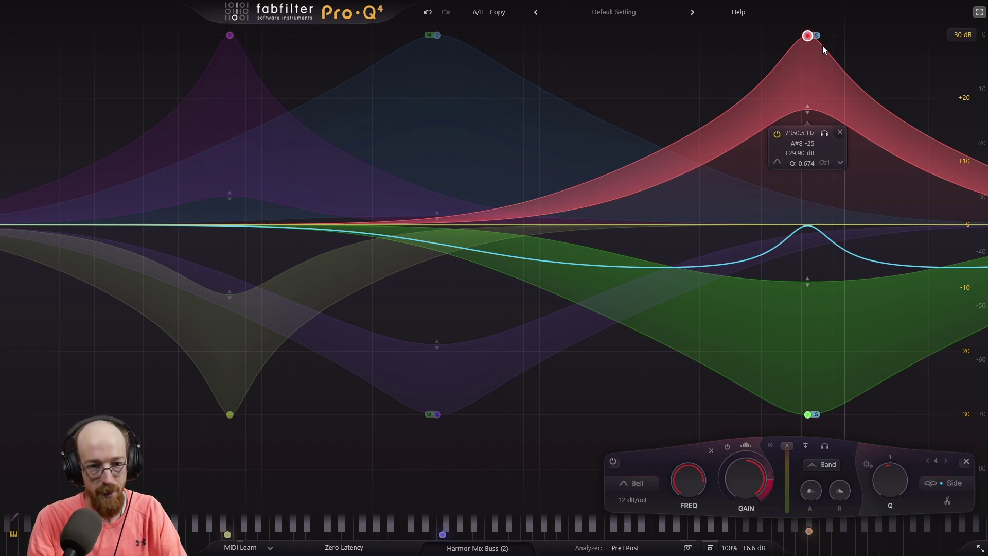
pyautogui.moveTo(889, 481); pyautogui.dragTo(889, 550)
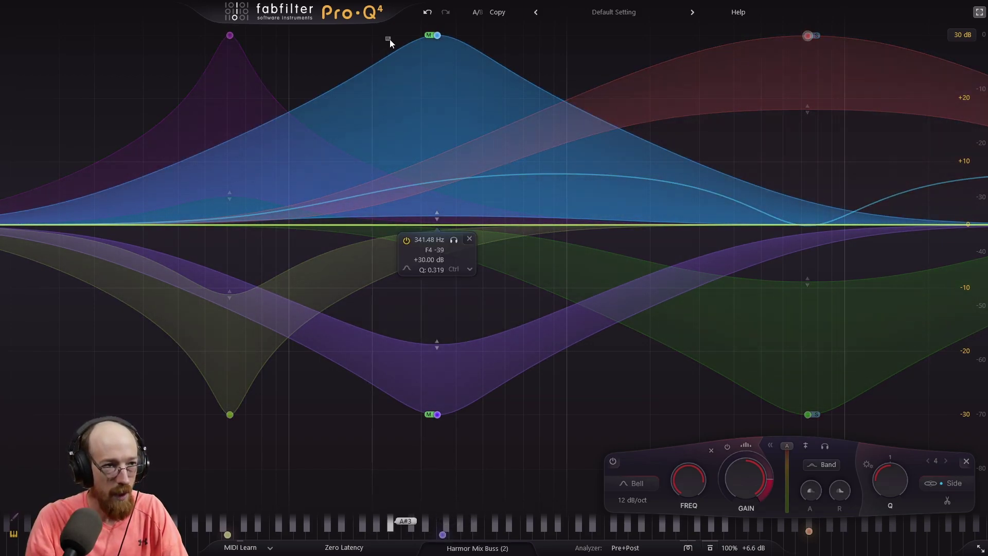
# Step: Select blue band 2 and purple band 5 together and raise their frequency from 341 Hz to about 483.80 Hz
pyautogui.click(437, 414)
pyautogui.moveTo(498, 426); pyautogui.dragTo(383, 7)
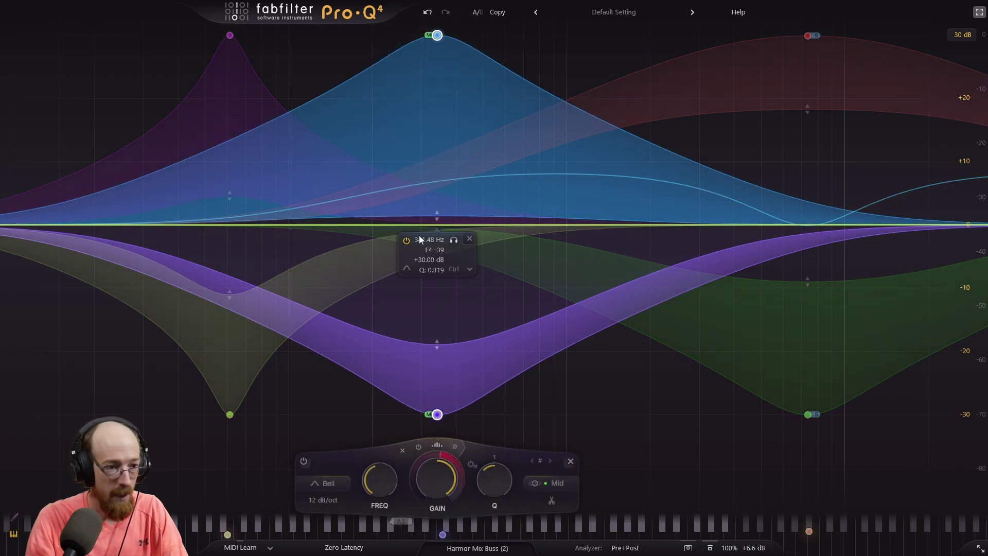
pyautogui.scroll(-1, 437, 469)
pyautogui.scroll(1, 407, 483)
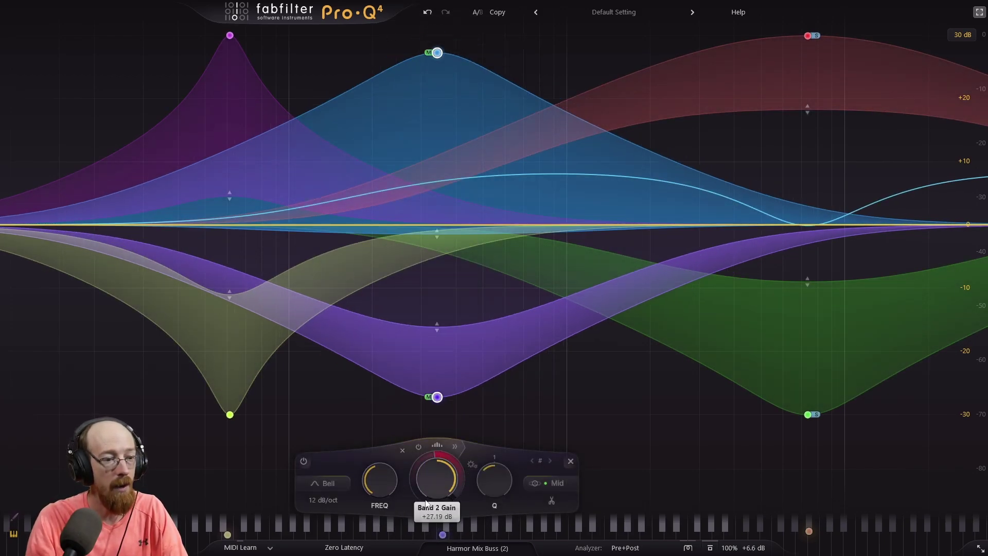
pyautogui.scroll(2, 387, 479)
pyautogui.scroll(5, 387, 471)
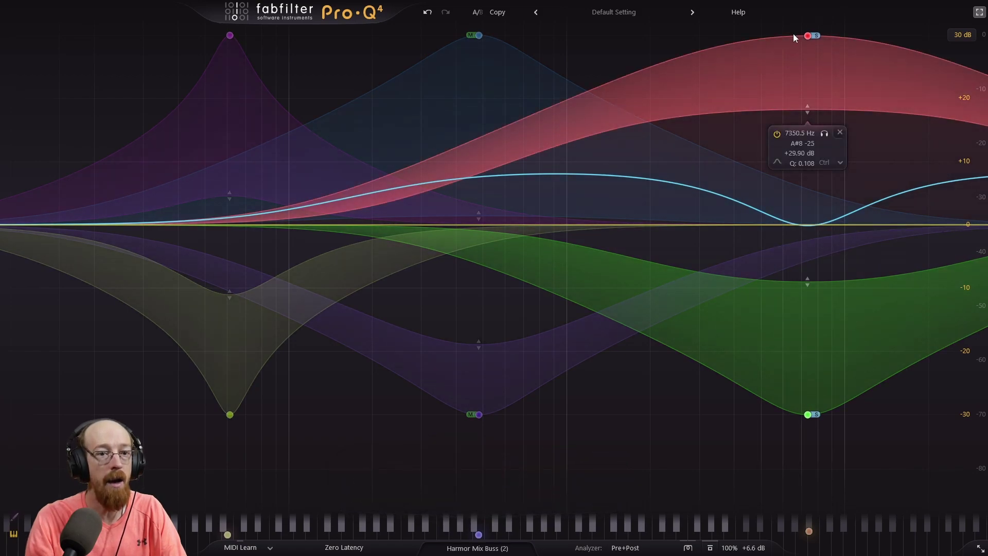
# Step: Select green band 1 and drag its Release knob to 23.9%
pyautogui.click(808, 414)
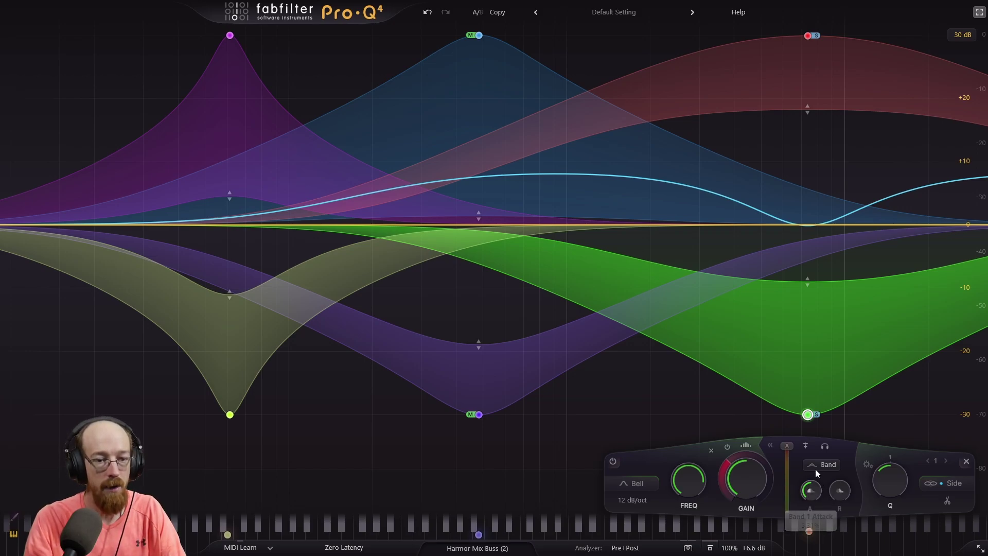
pyautogui.moveTo(840, 490); pyautogui.dragTo(846, 552)
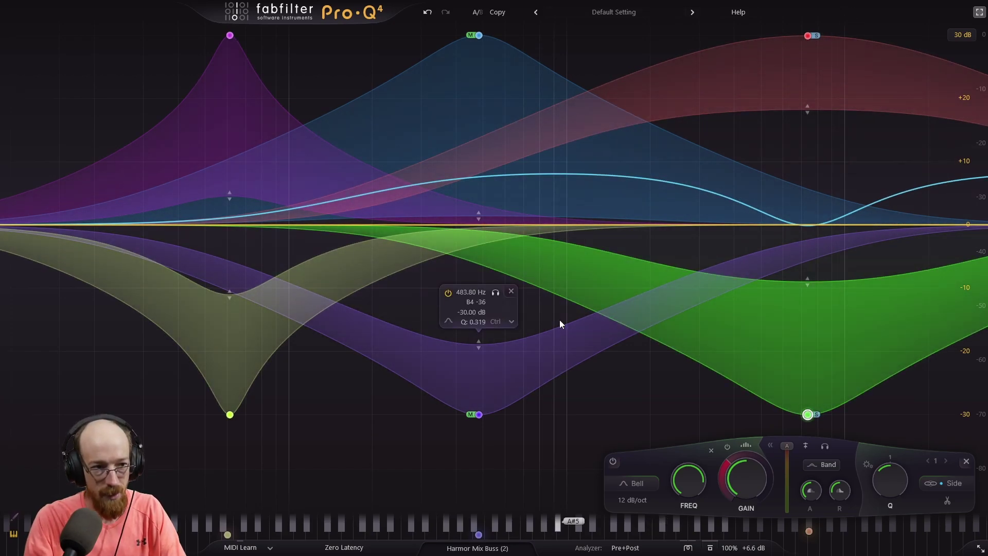
# Step: While playing, narrow band 2 to Q 1.209 and move it up to about 724.87 Hz
pyautogui.press('space')
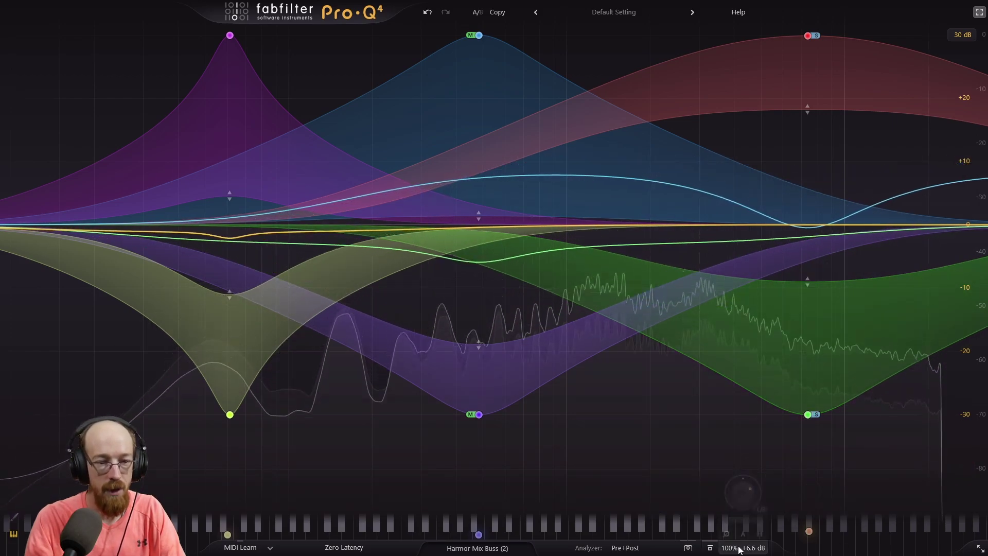
pyautogui.scroll(-3, 746, 495)
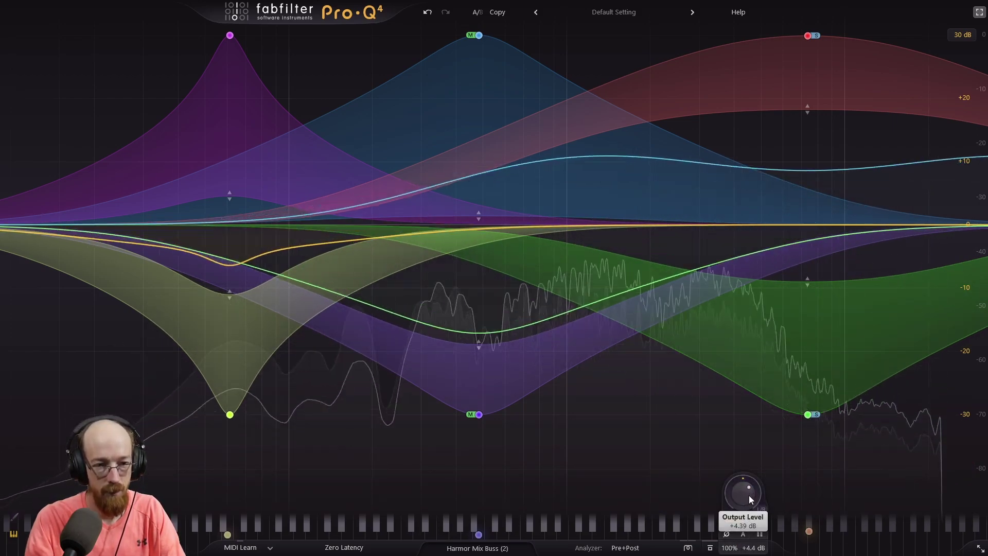
pyautogui.moveTo(415, 30); pyautogui.dragTo(481, 88)
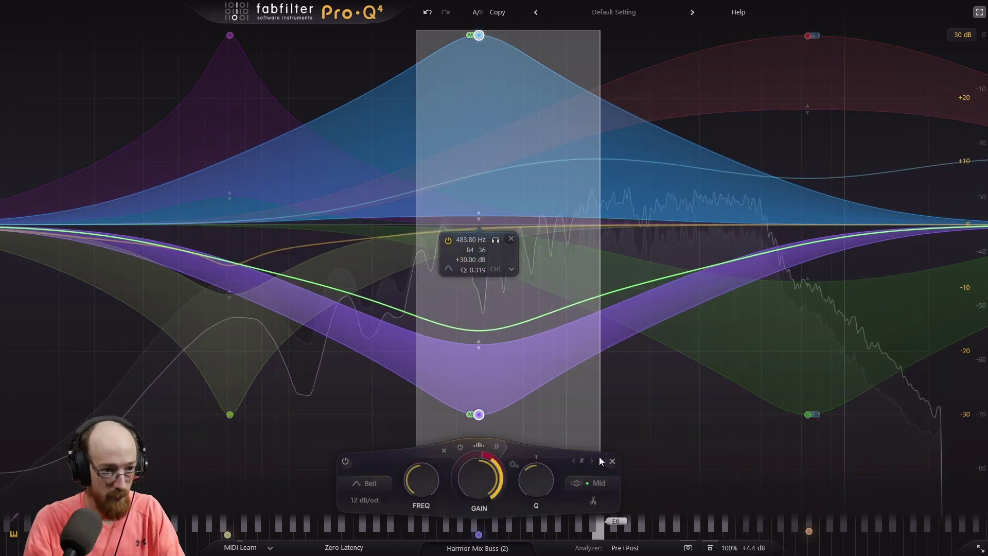
pyautogui.moveTo(526, 485); pyautogui.dragTo(531, 440)
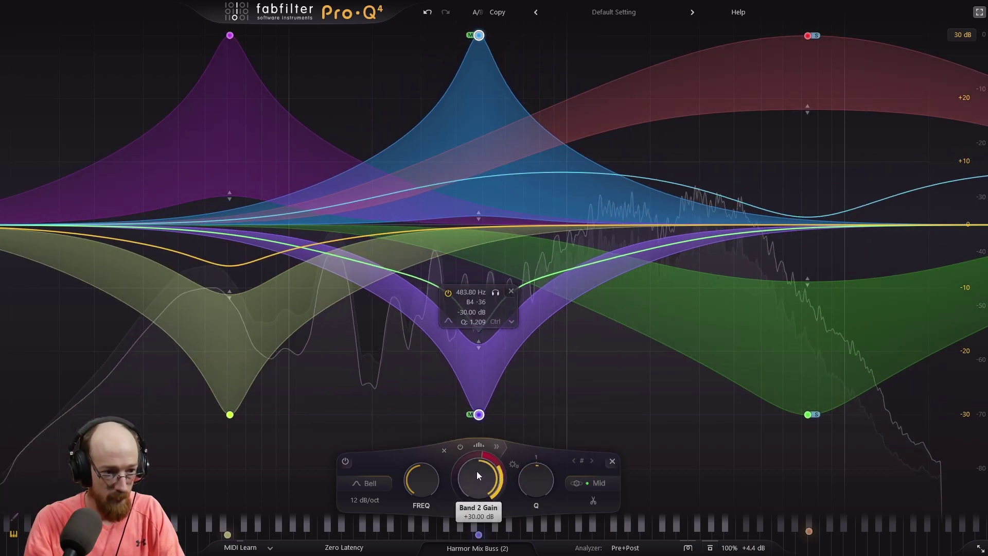
pyautogui.moveTo(421, 470); pyautogui.dragTo(425, 449)
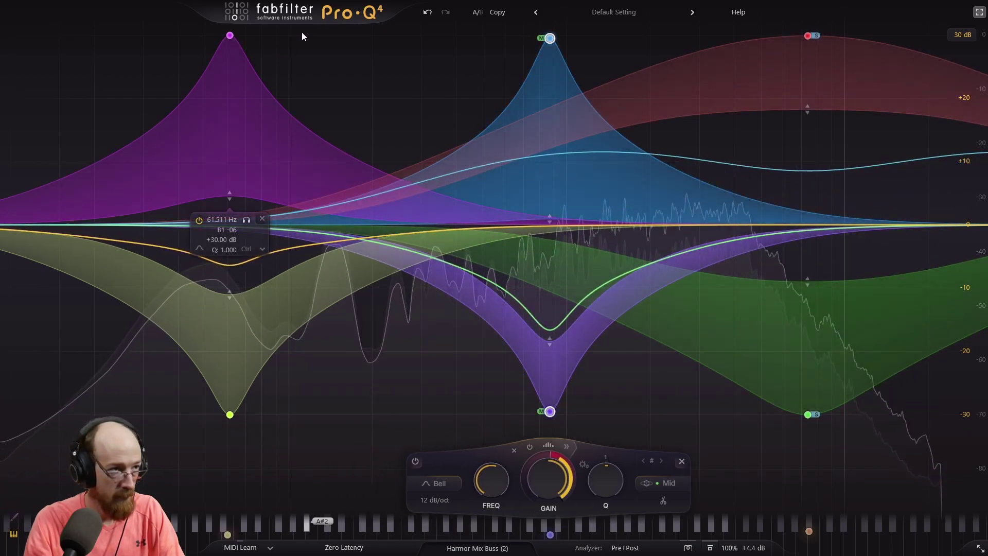
# Step: Adjust the dynamic range handles of the magenta low band and green band 6, then exit full-screen view
pyautogui.click(230, 182)
pyautogui.moveTo(230, 182); pyautogui.dragTo(230, 151)
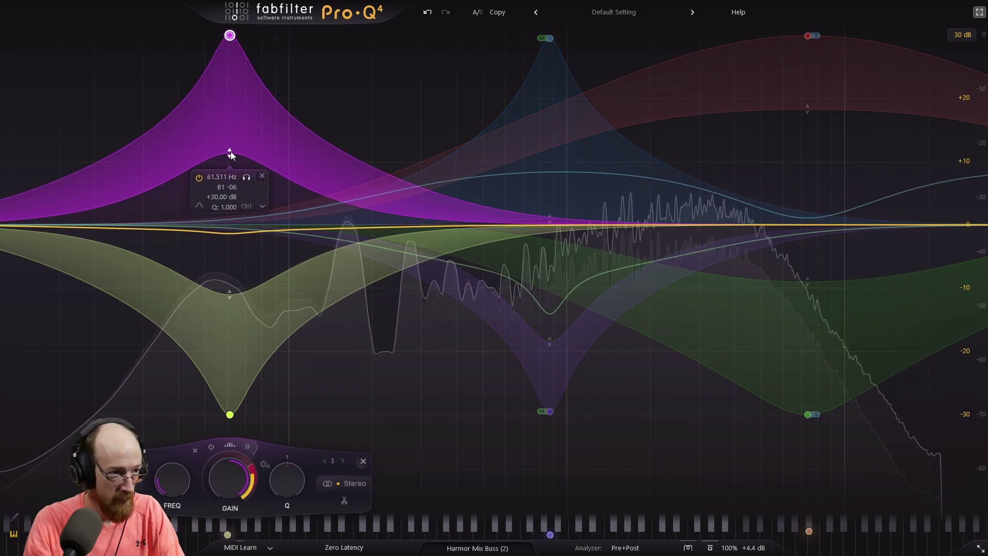
pyautogui.click(229, 294)
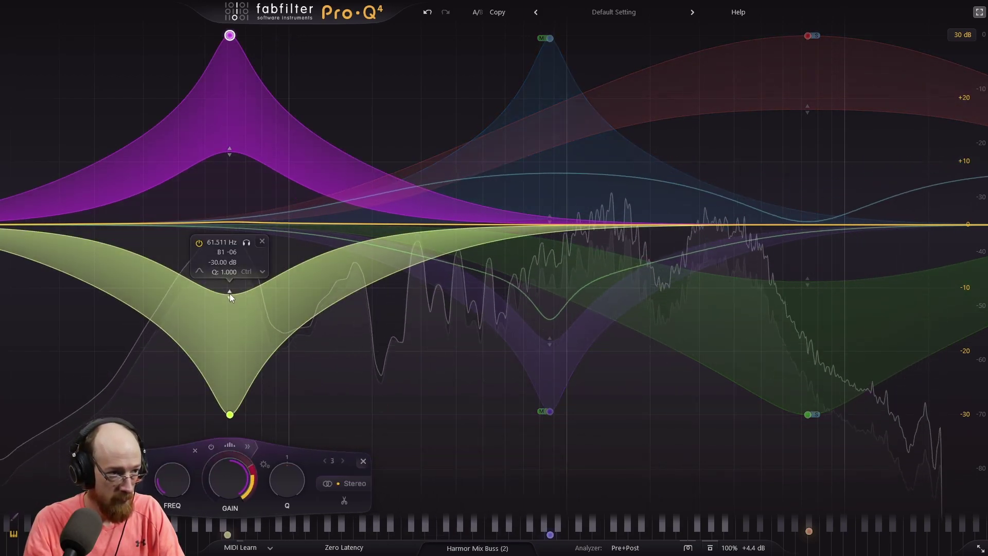
pyautogui.moveTo(230, 293)
pyautogui.mouseDown()
pyautogui.moveTo(231, 323)
pyautogui.moveTo(227, 261)
pyautogui.moveTo(228, 284)
pyautogui.mouseUp()
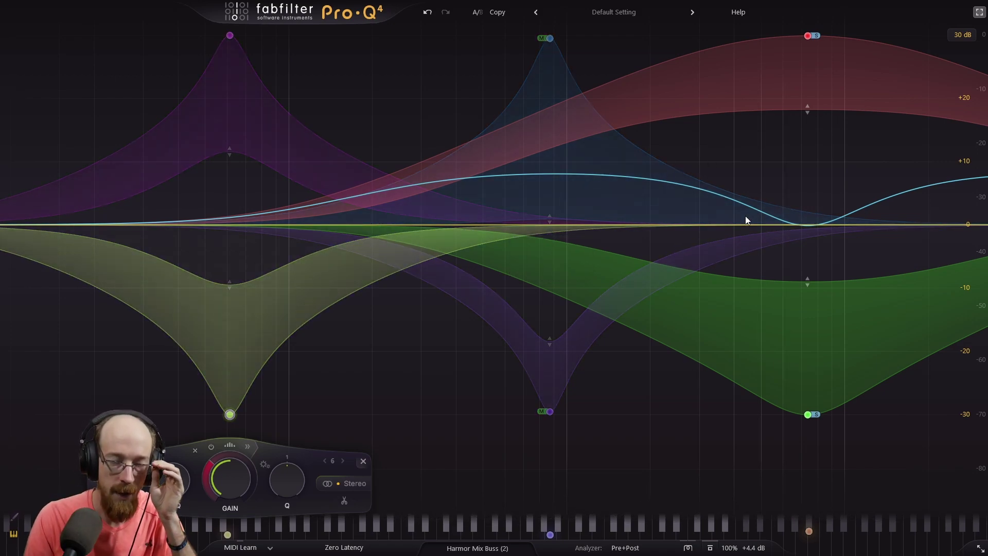
pyautogui.click(979, 13)
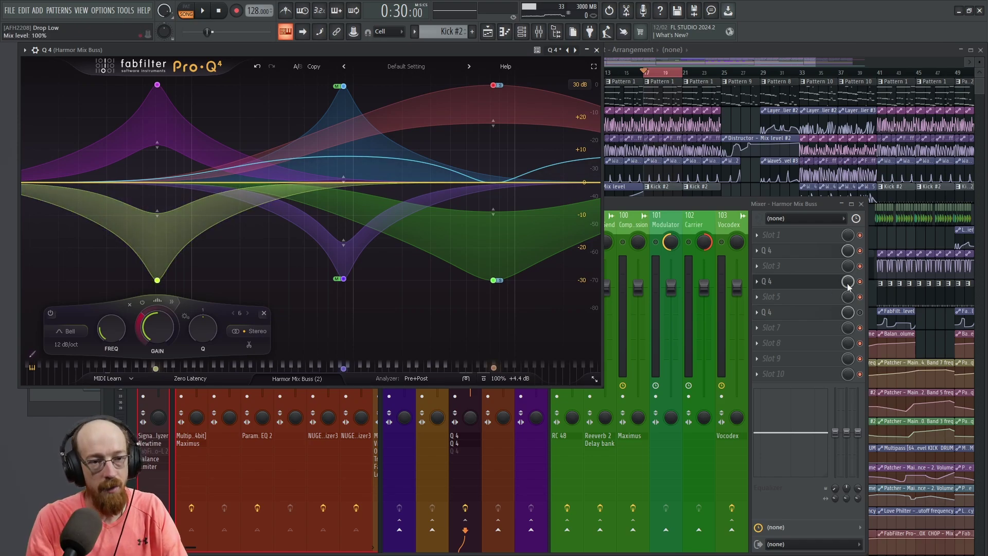
# Step: Select bars 9–20 in the playlist and play them
pyautogui.click(704, 66)
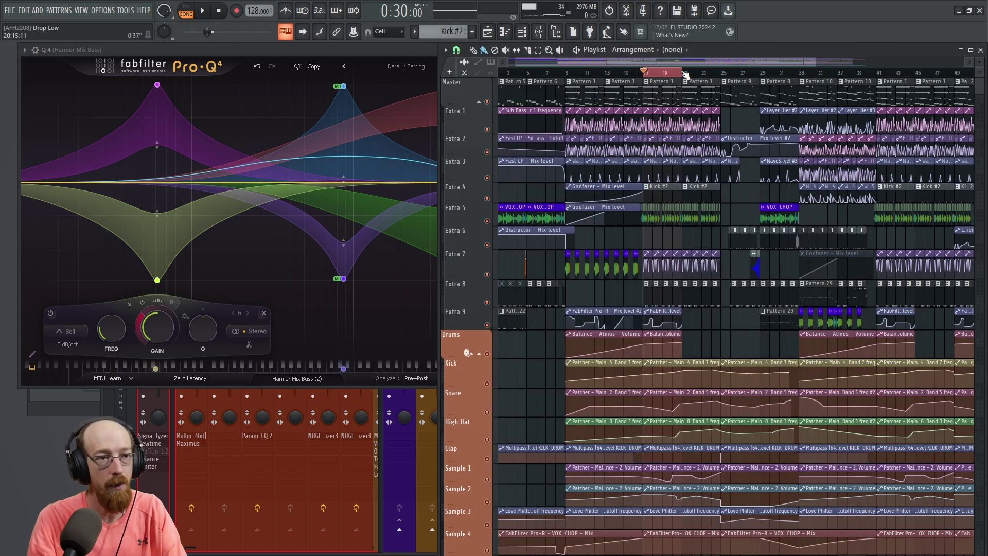
pyautogui.moveTo(682, 73); pyautogui.dragTo(571, 86)
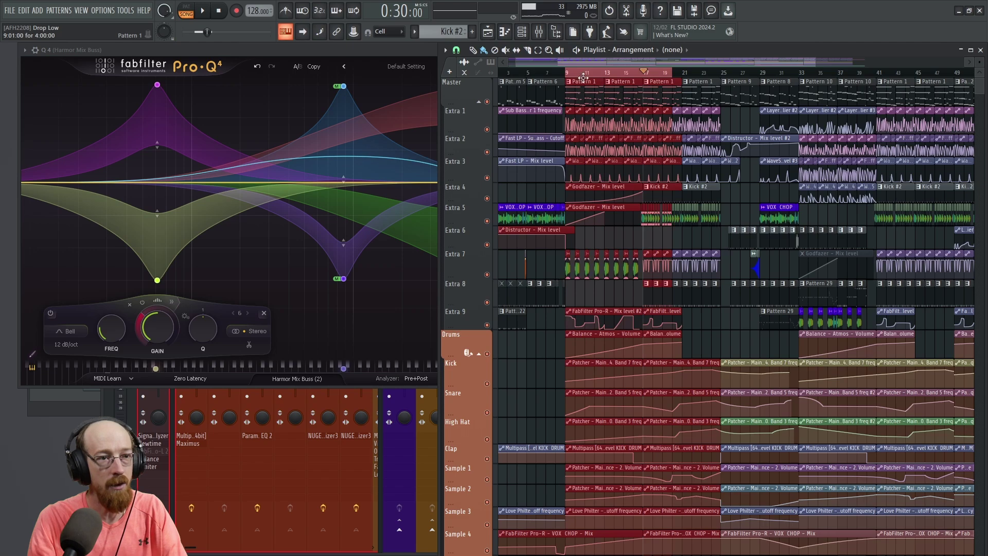
pyautogui.press('space')
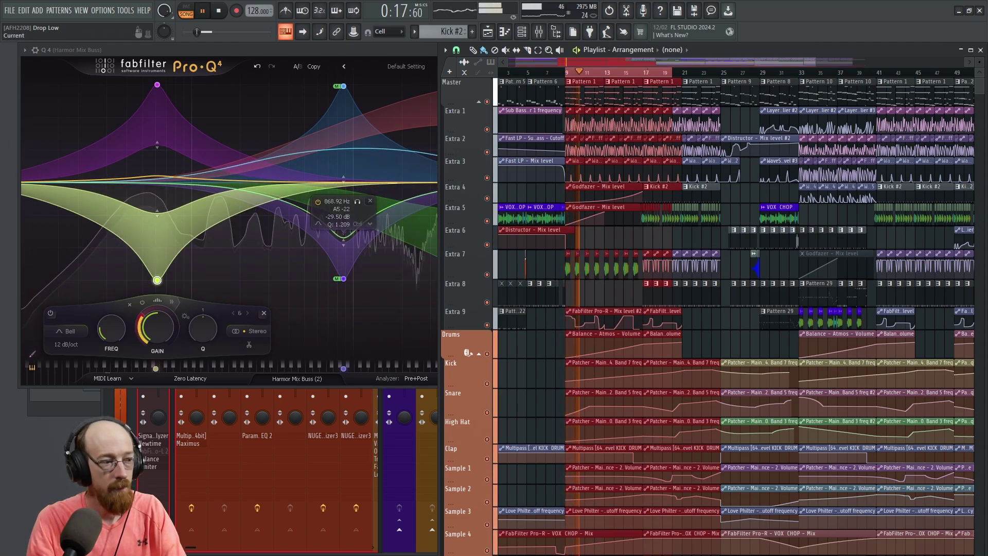
# Step: Stop playback and rename the Q 4 effect slot on Harmor Mix Buss to 'Color Q 4'
pyautogui.press('F9')
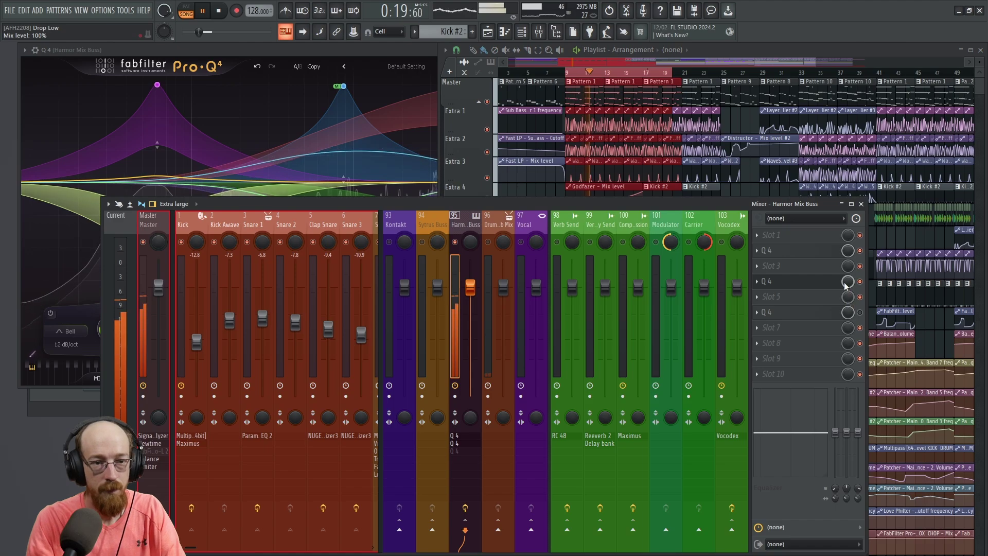
pyautogui.press('space')
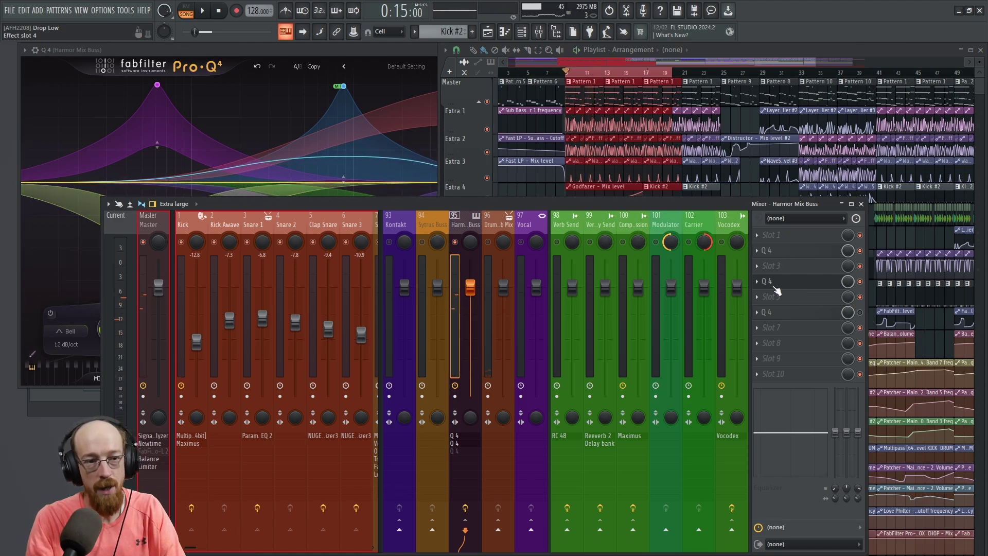
pyautogui.press('F2')
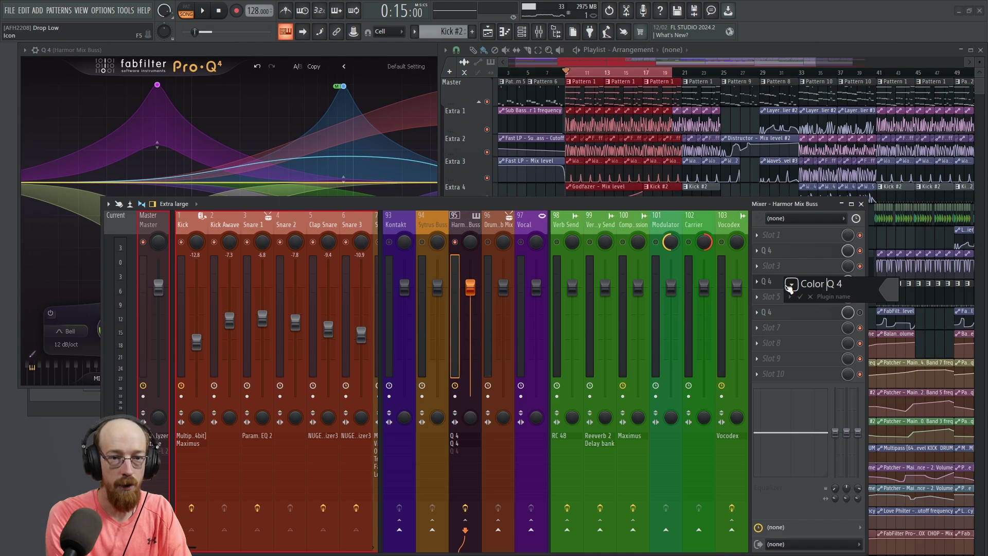
pyautogui.press('Return')
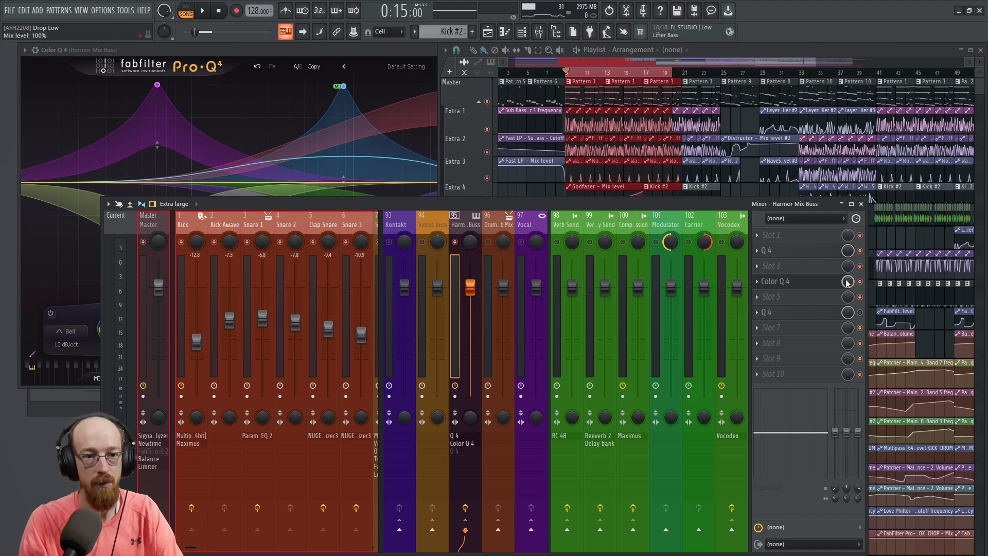
# Step: Create a Color Q 4 mix-level automation clip, raise two early points, and ramp its tail upward
pyautogui.click(881, 355)
pyautogui.click(683, 60)
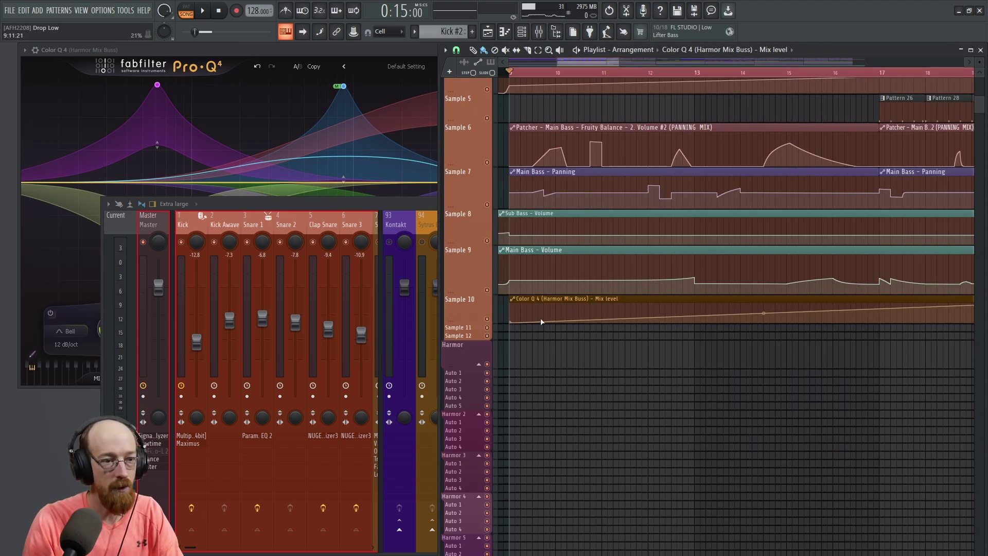
pyautogui.moveTo(542, 321); pyautogui.dragTo(569, 312)
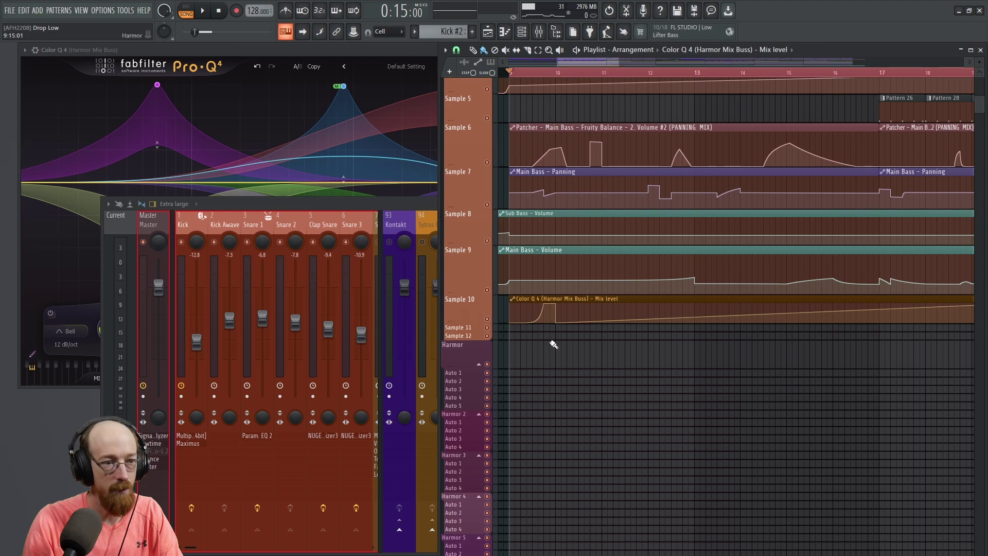
pyautogui.press('space')
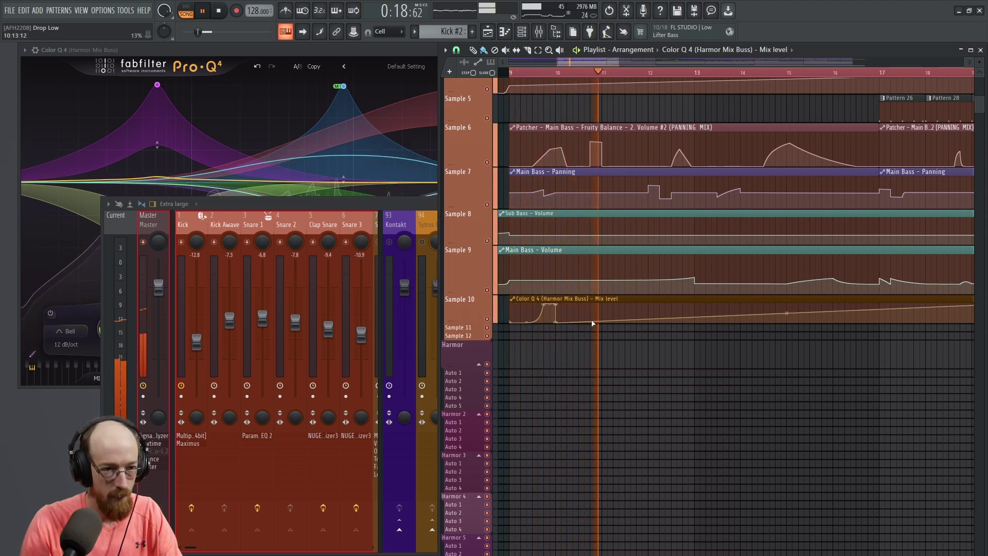
pyautogui.press('space')
pyautogui.moveTo(590, 322); pyautogui.dragTo(597, 304)
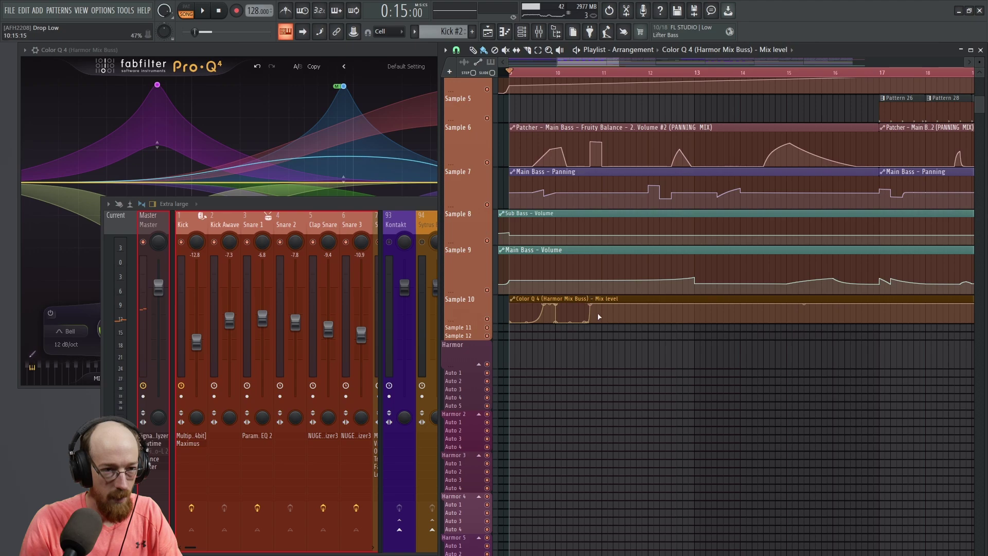
pyautogui.click(610, 329)
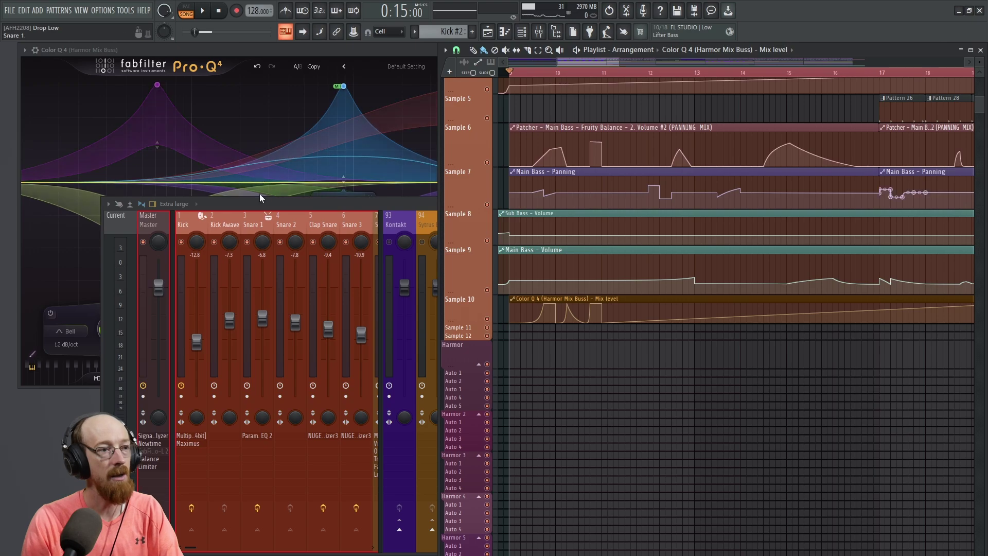
# Step: During playback, add a later mix-level point and a 0% point after the peak
pyautogui.click(368, 51)
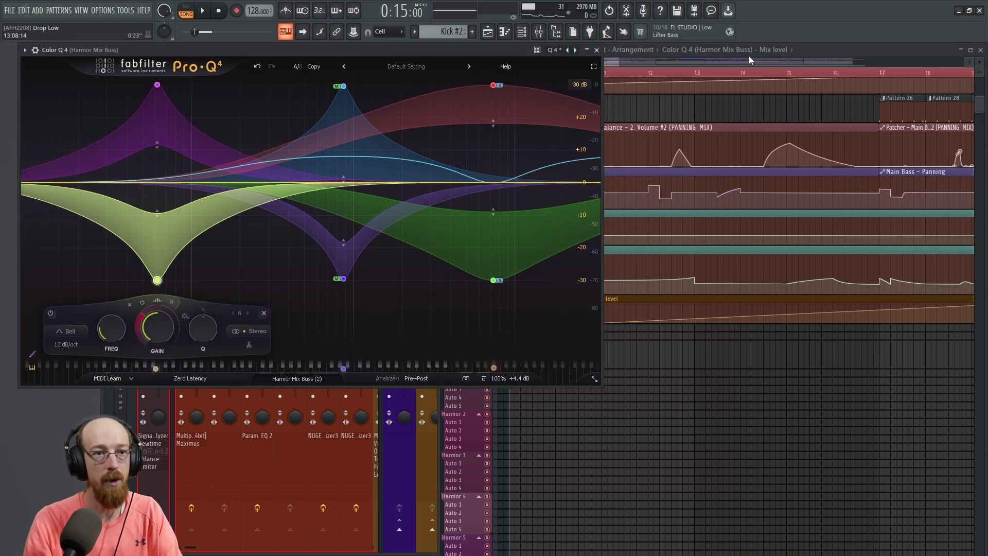
pyautogui.click(836, 50)
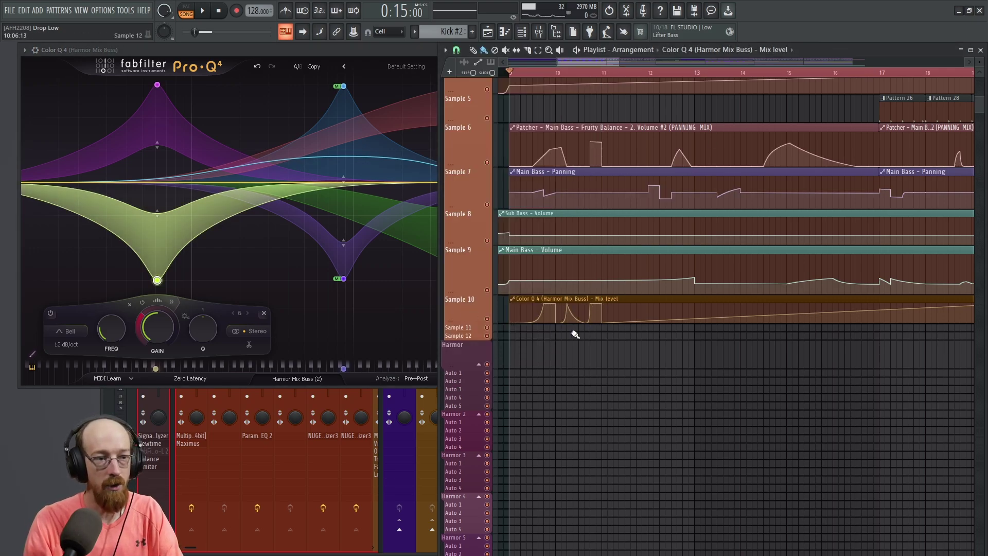
pyautogui.press('space')
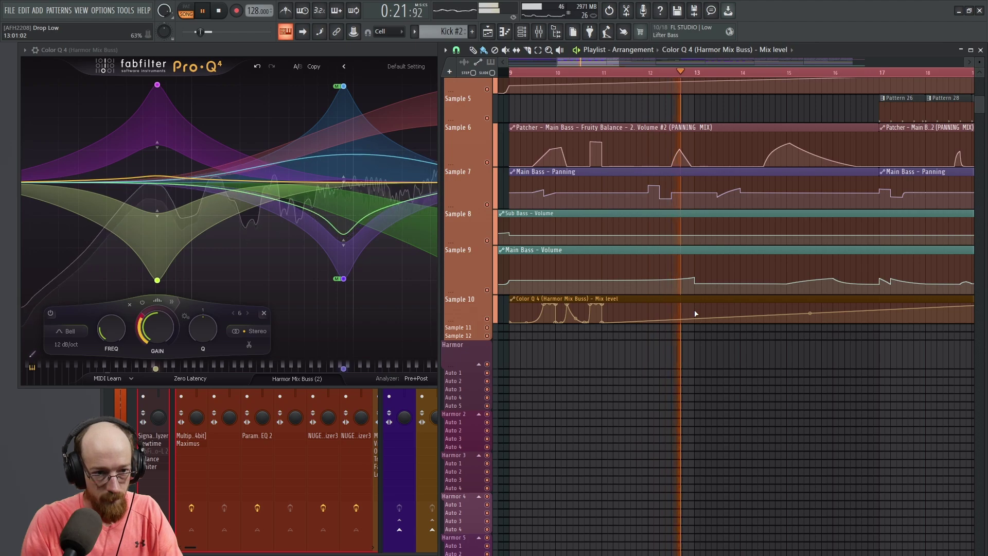
pyautogui.rightClick(710, 321)
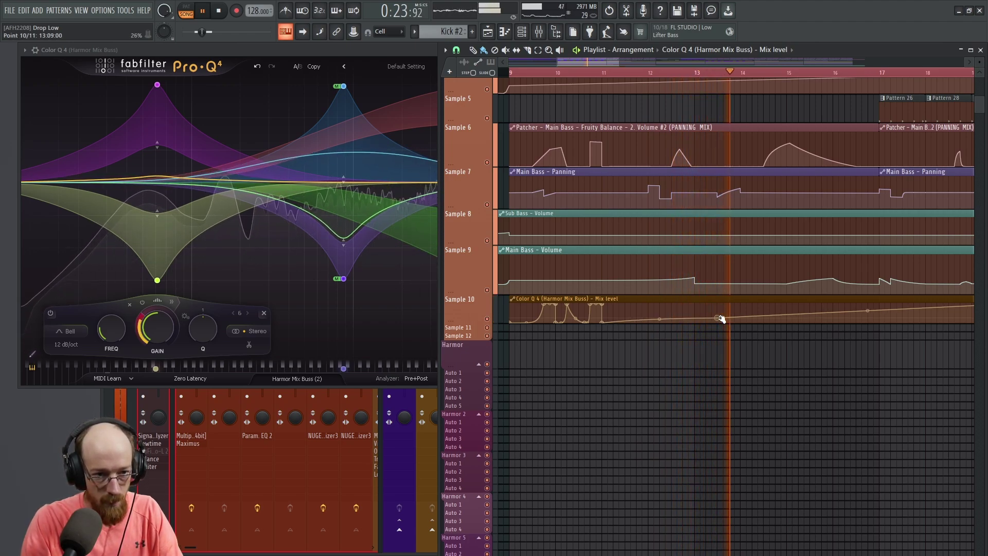
pyautogui.moveTo(715, 328); pyautogui.dragTo(803, 331)
pyautogui.press('space')
pyautogui.rightClick(792, 303)
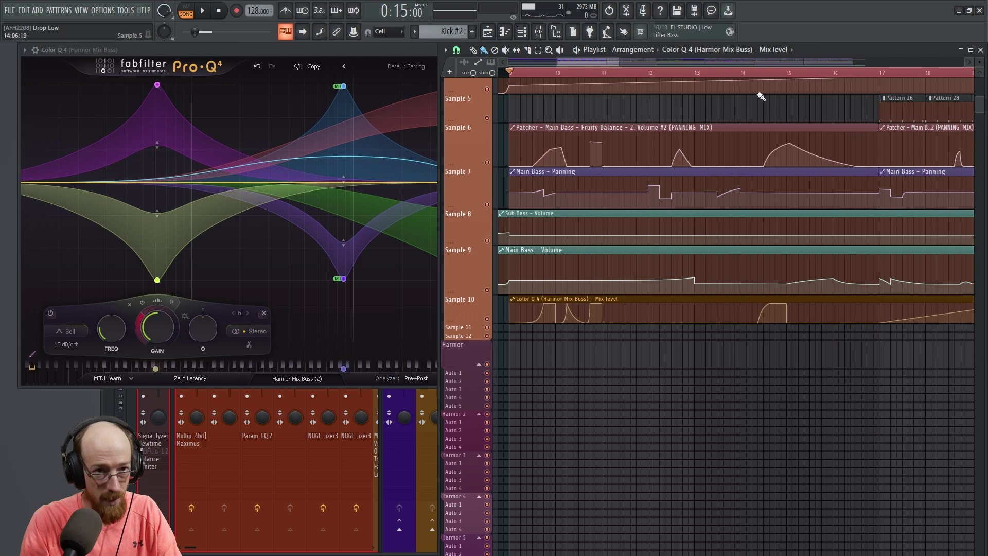
pyautogui.click(355, 48)
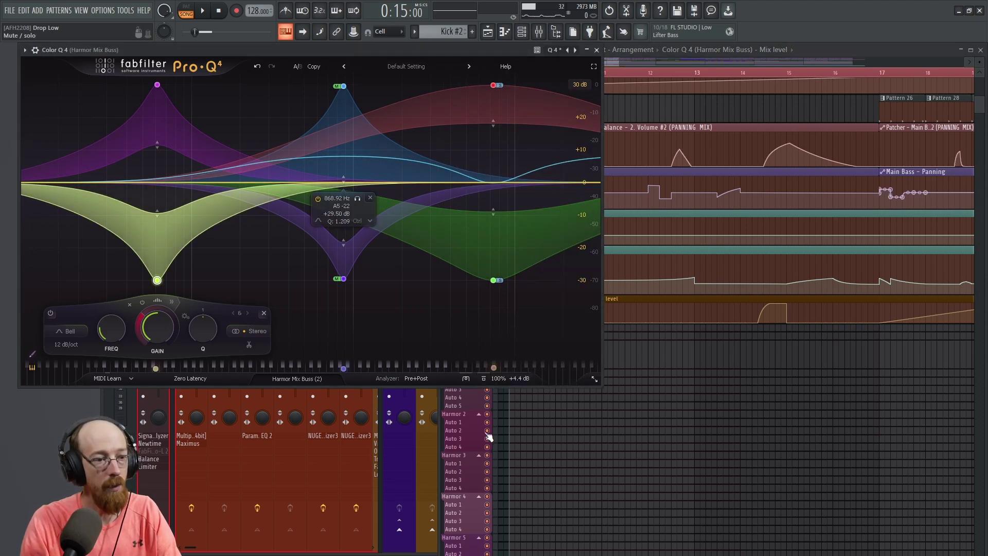
pyautogui.moveTo(486, 379)
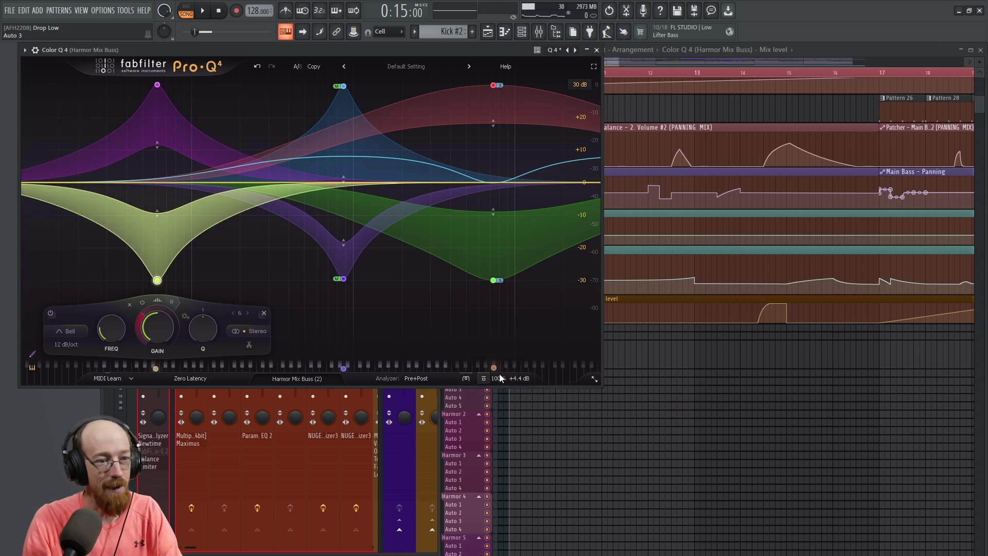
pyautogui.moveTo(516, 380)
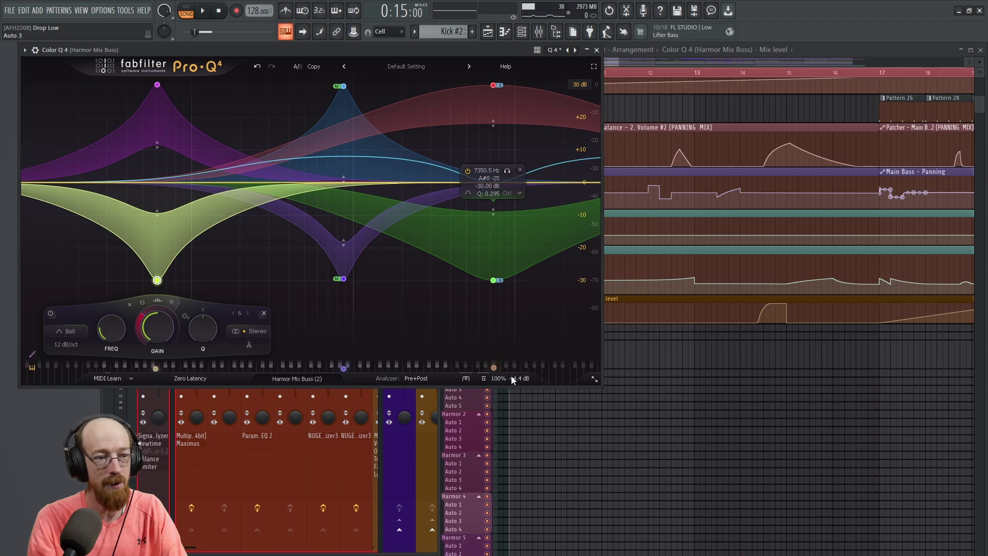
pyautogui.moveTo(510, 326)
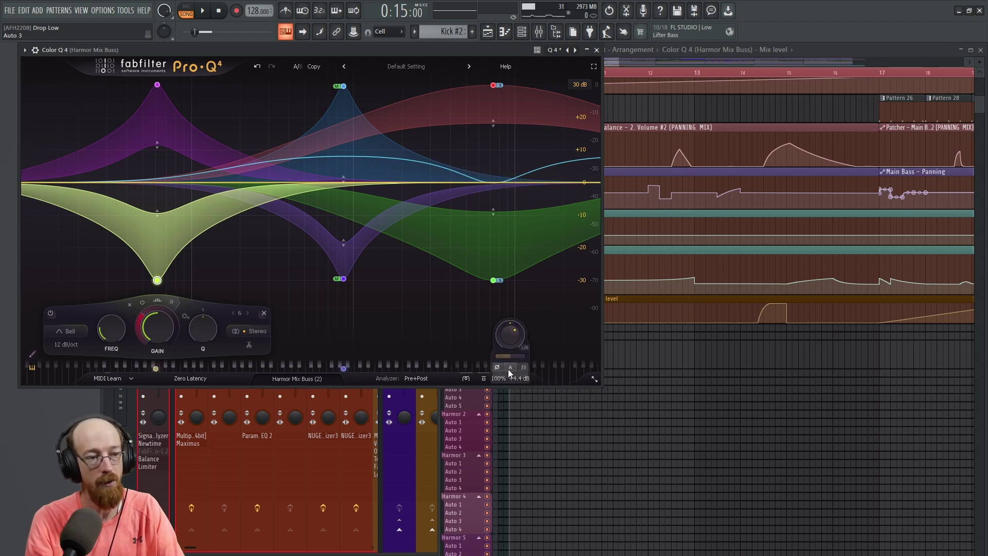
pyautogui.moveTo(507, 347)
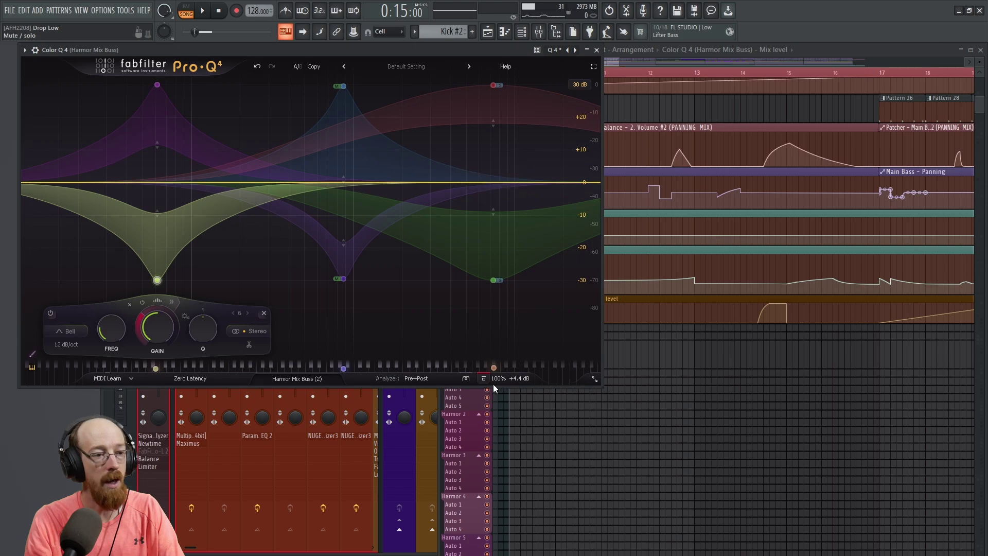
# Step: Play the arrangement from bar 13 through the drop to hear the Color Q 4 mix automation
pyautogui.click(744, 51)
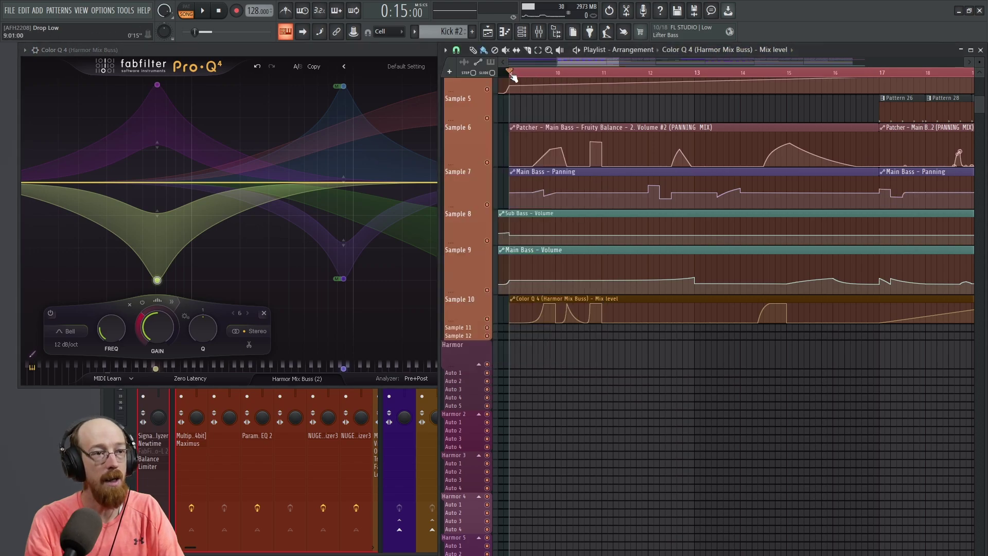
pyautogui.press('space')
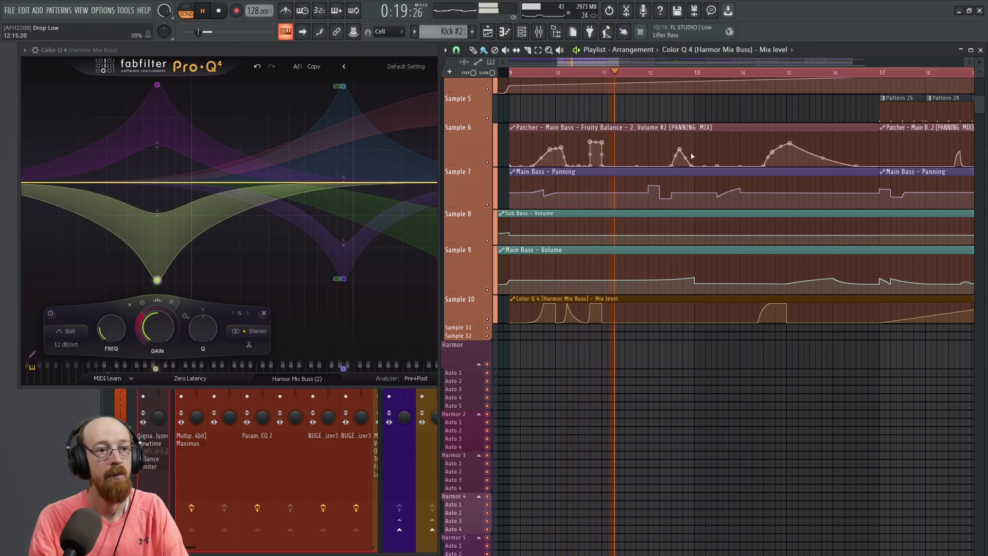
pyautogui.press('space')
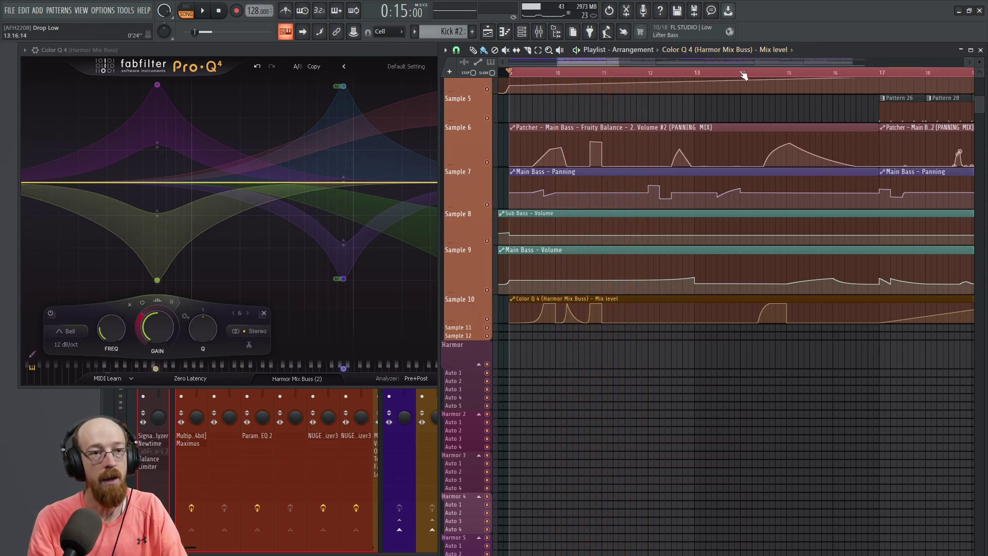
pyautogui.press('space')
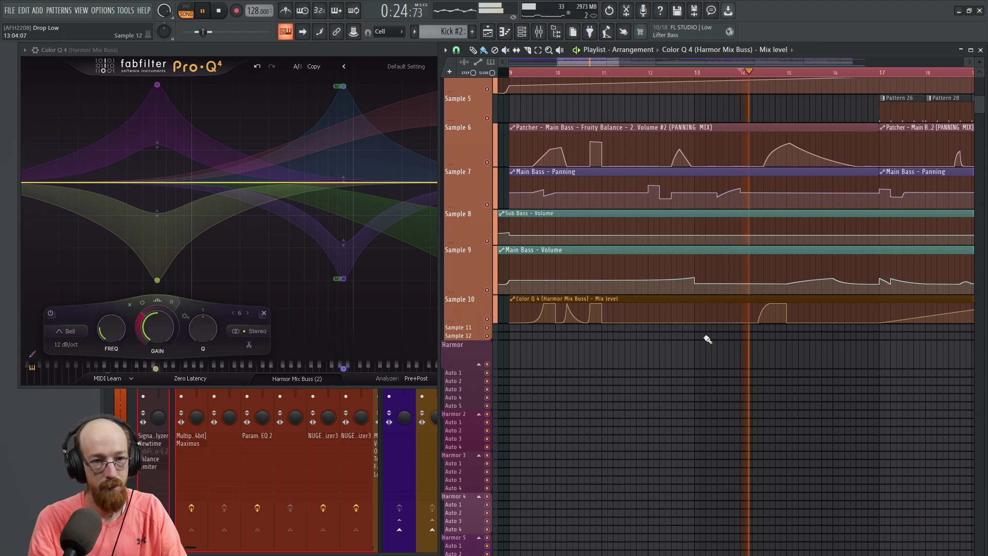
pyautogui.click(696, 73)
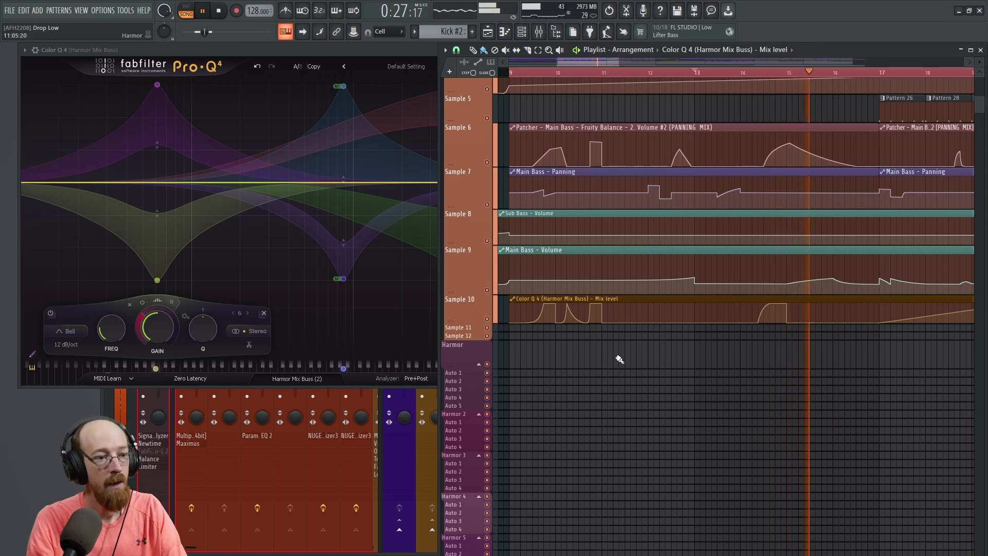
pyautogui.press('space')
pyautogui.click(372, 387)
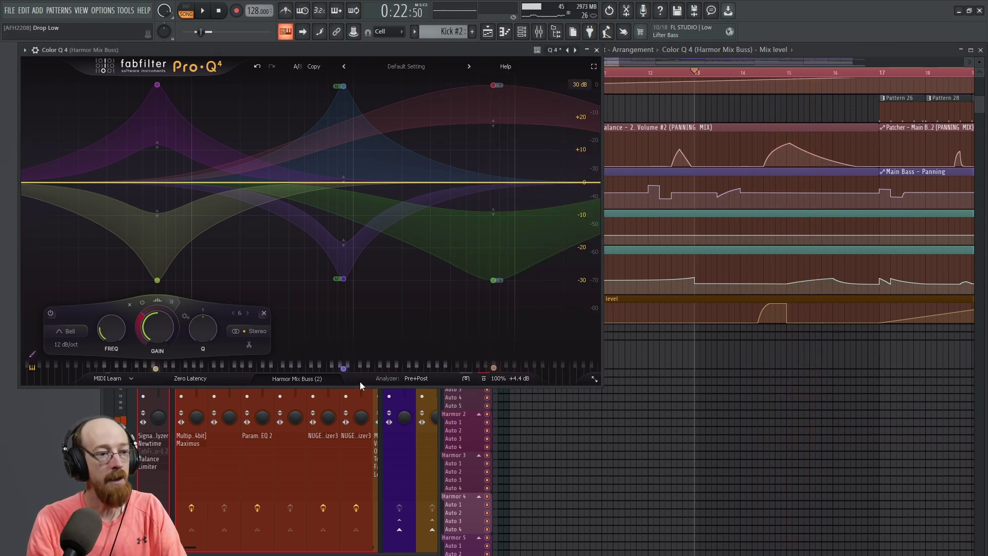
pyautogui.click(493, 355)
pyautogui.click(760, 53)
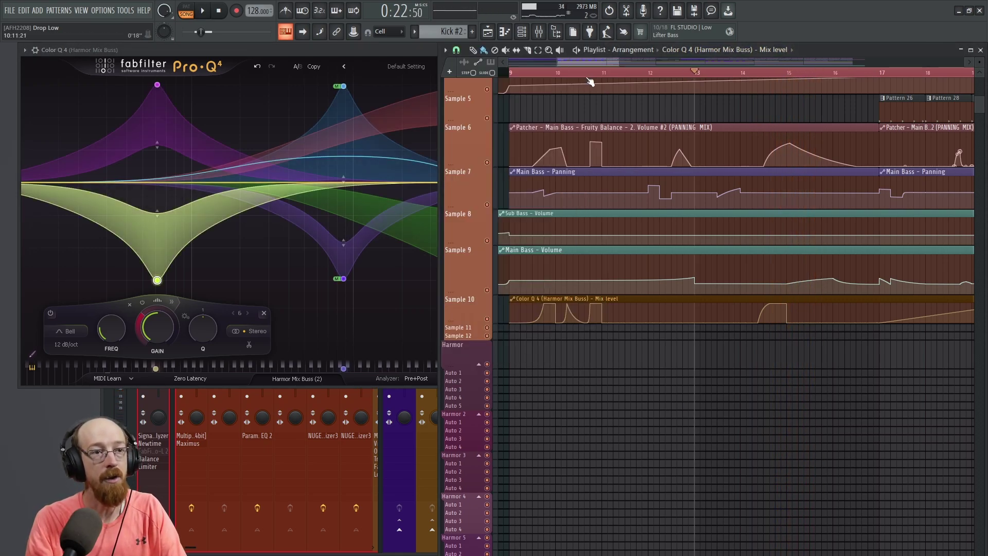
pyautogui.press('space')
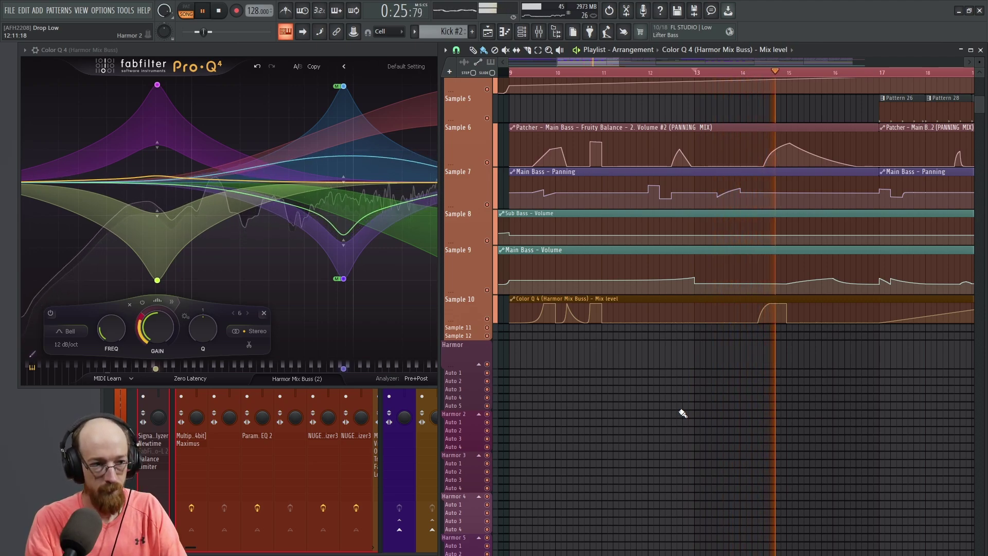
pyautogui.press('space')
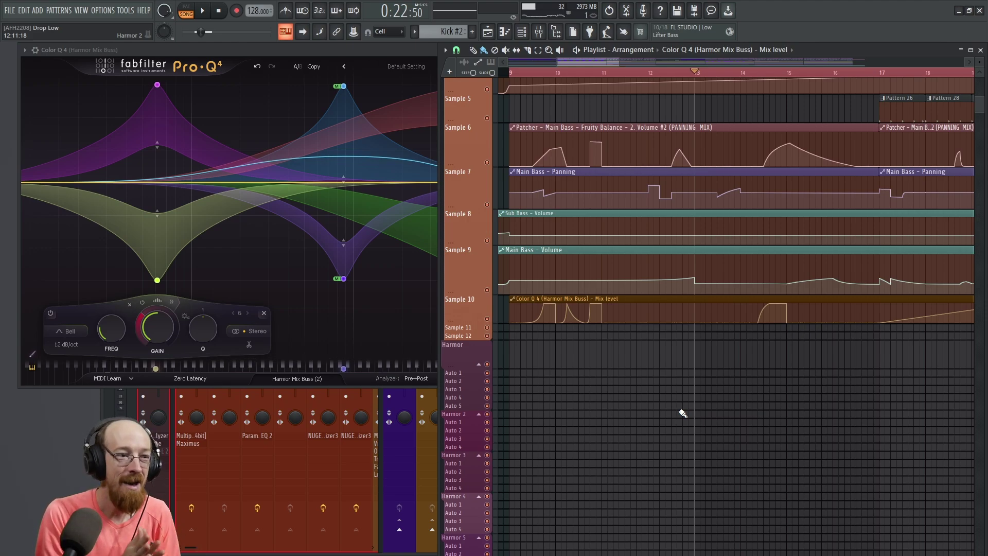
# Step: Close Pro-Q 4, reopen Color Q 4 from the Harmor Mix Buss mixer slot, and play it briefly
pyautogui.click(137, 49)
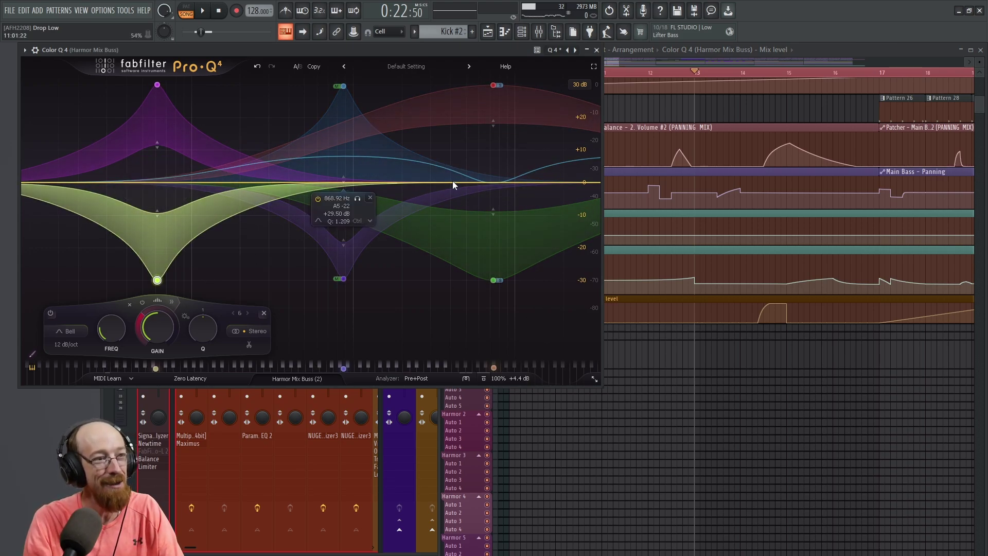
pyautogui.click(596, 50)
pyautogui.press('F9')
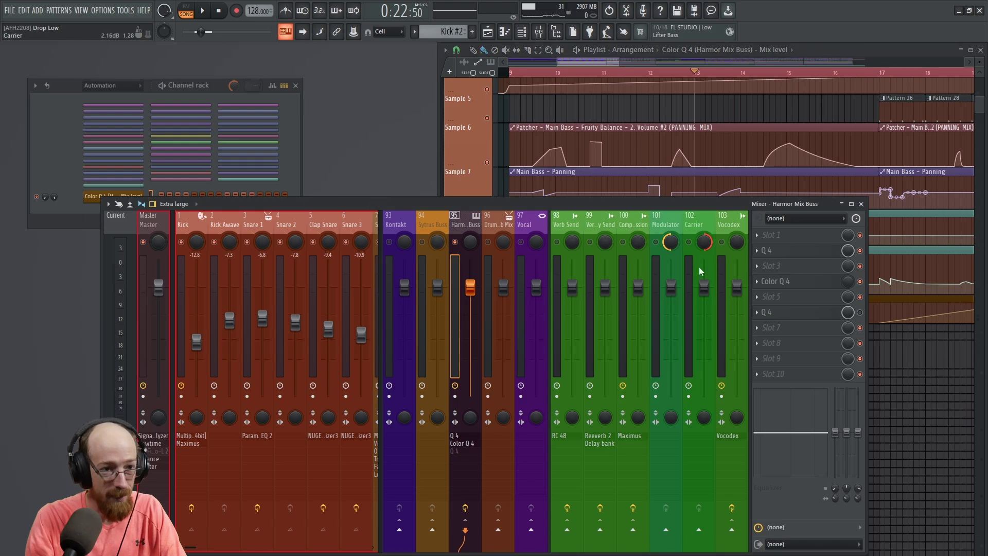
pyautogui.click(815, 281)
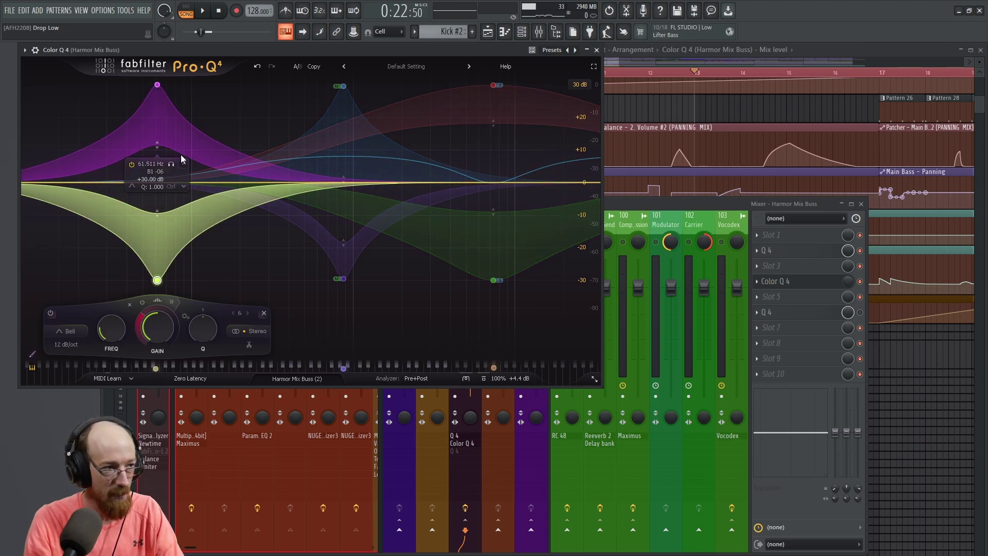
pyautogui.press('space')
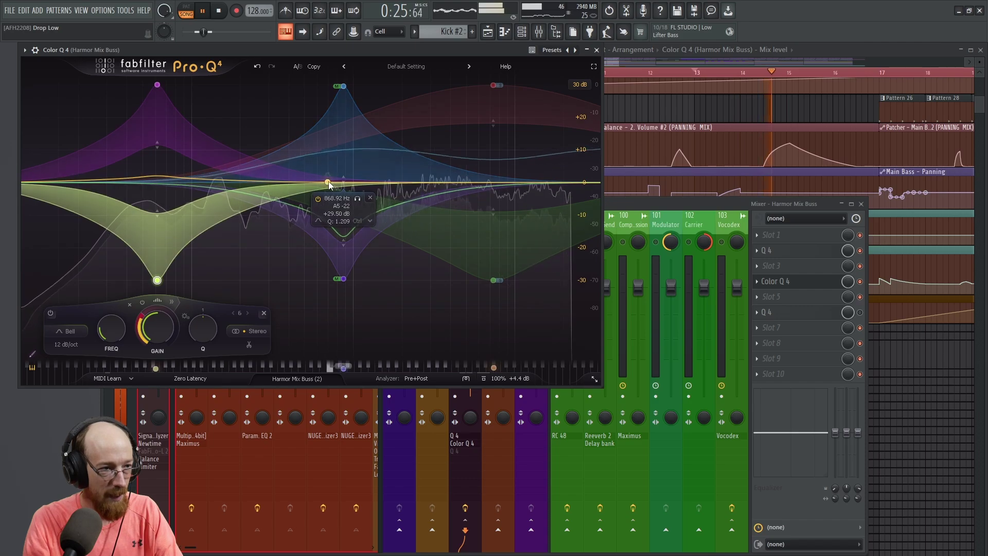
pyautogui.press('space')
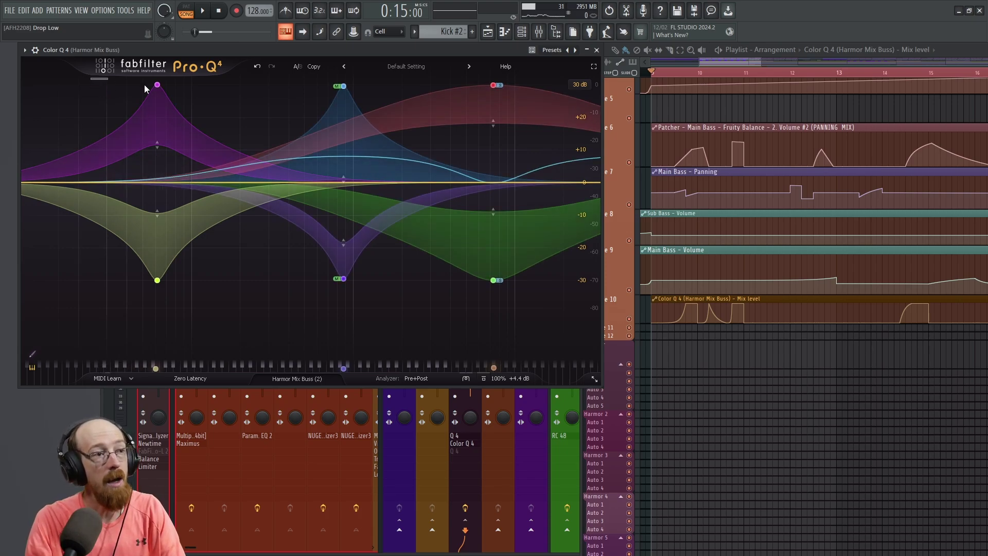
# Step: Select all six bands and listen, then switch band 2 (868.92 Hz) to spectral dynamics and replay
pyautogui.moveTo(144, 85); pyautogui.dragTo(545, 293)
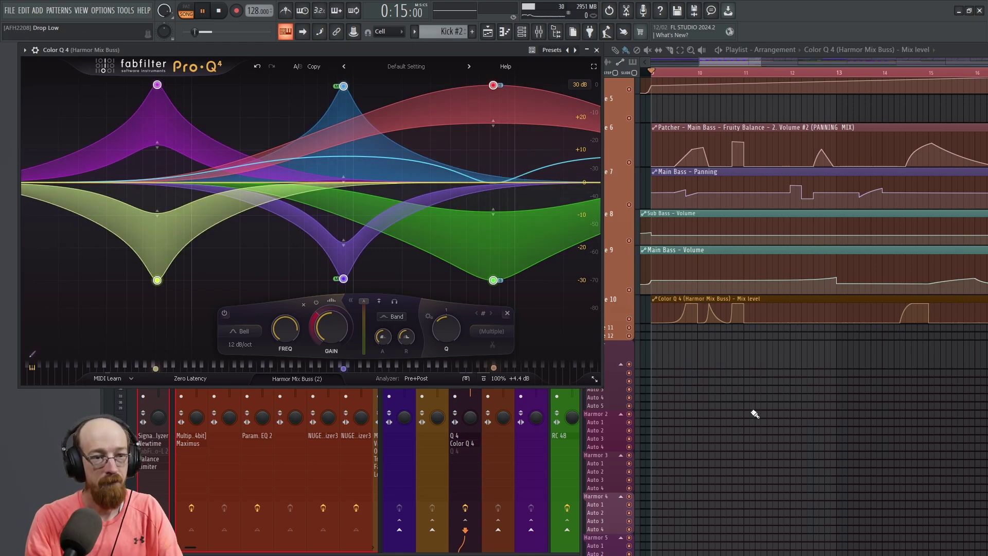
pyautogui.press('space')
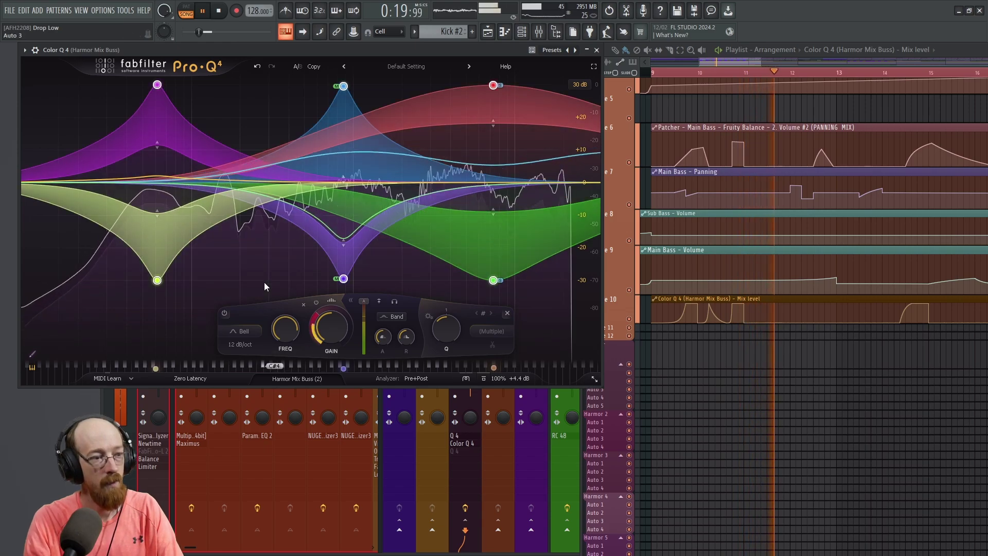
pyautogui.press('space')
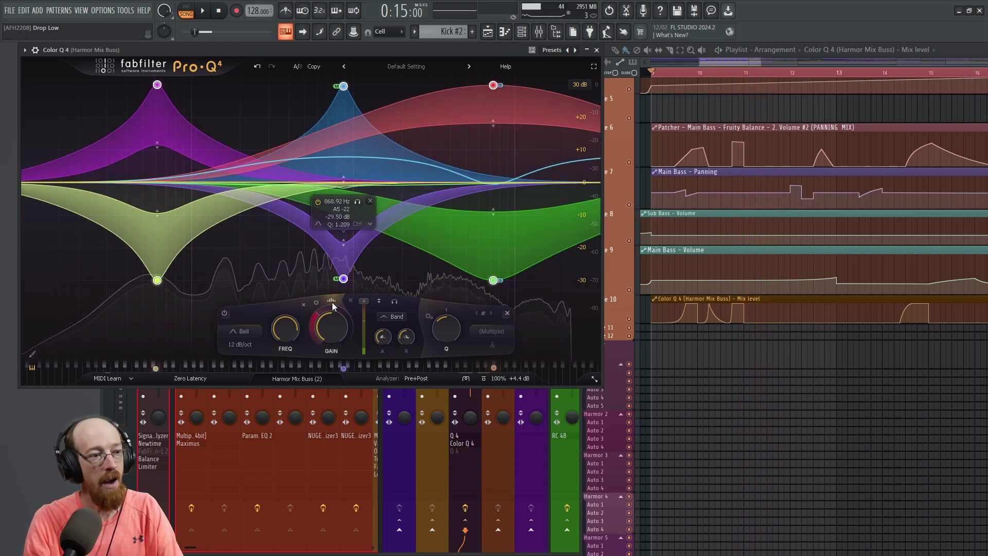
pyautogui.click(331, 301)
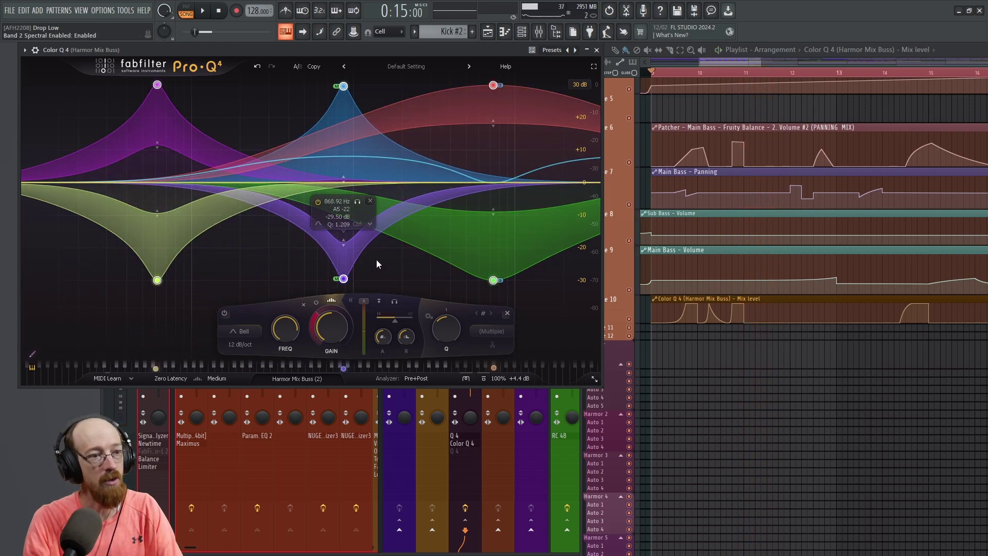
pyautogui.press('space')
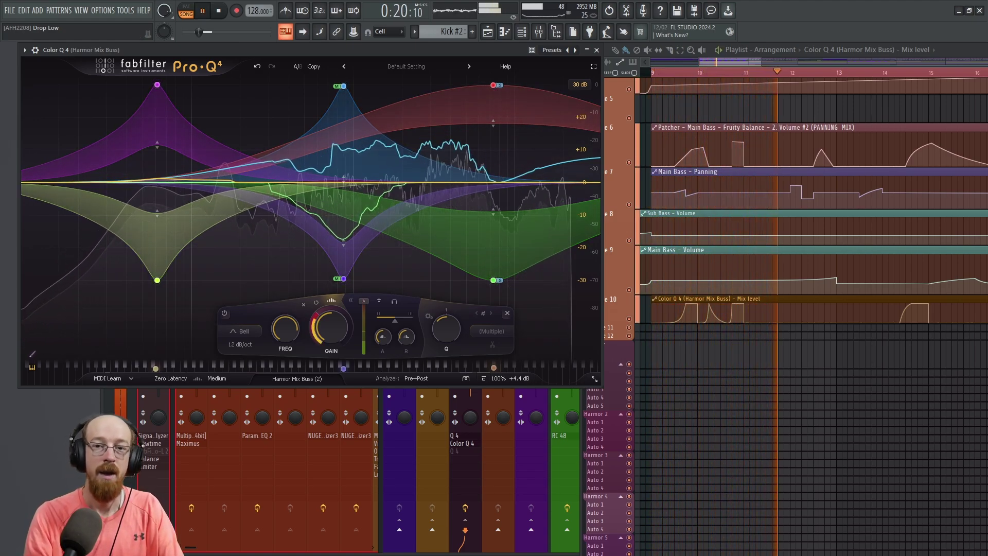
pyautogui.press('space')
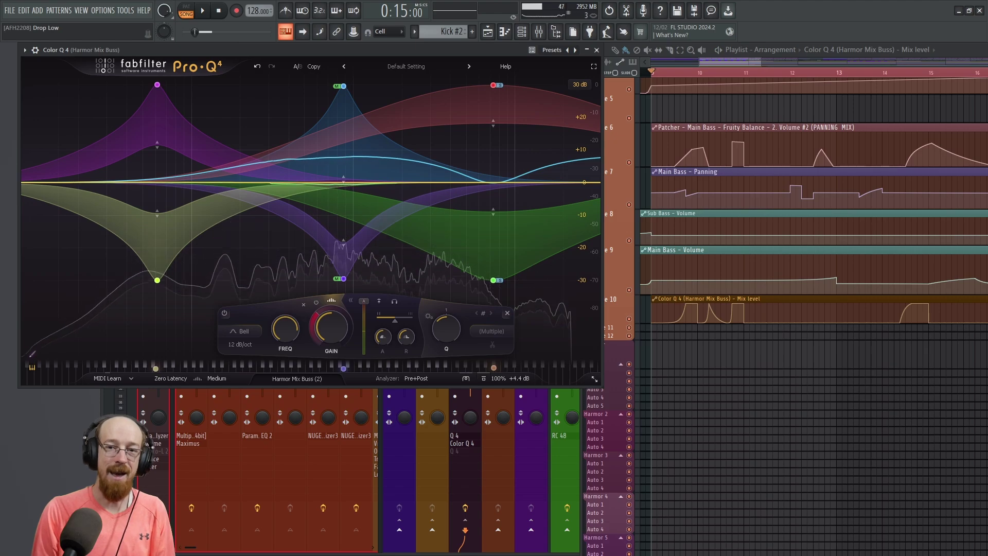